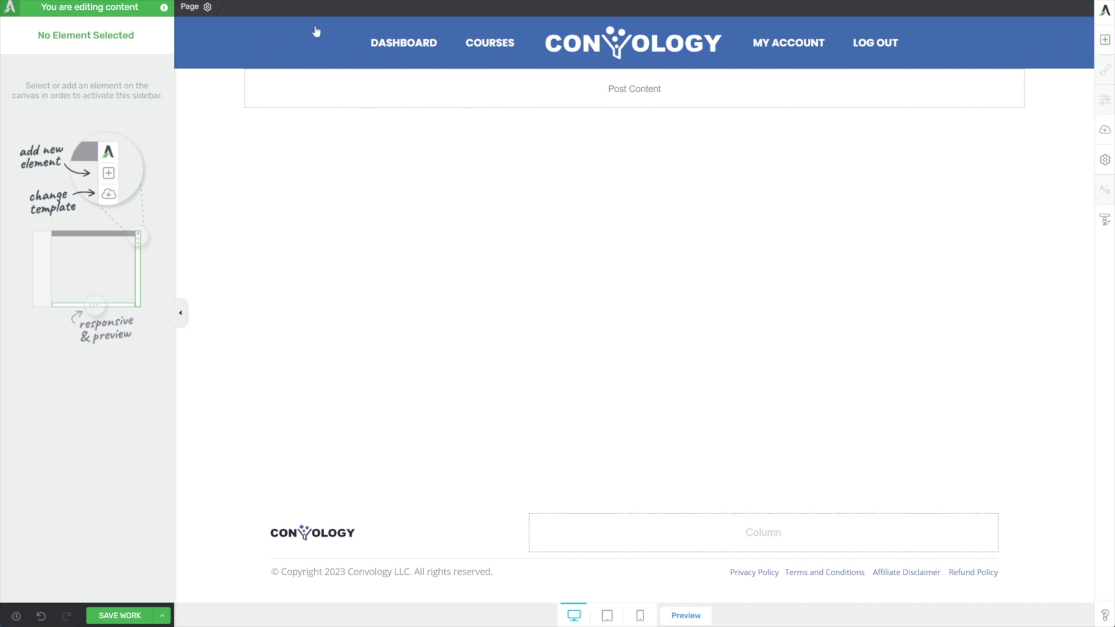
# Add a Columns element with the 1/3-1/3-1/3 layout to the post content
pyautogui.click(1106, 39)
pyautogui.moveTo(1059, 182); pyautogui.dragTo(610, 90)
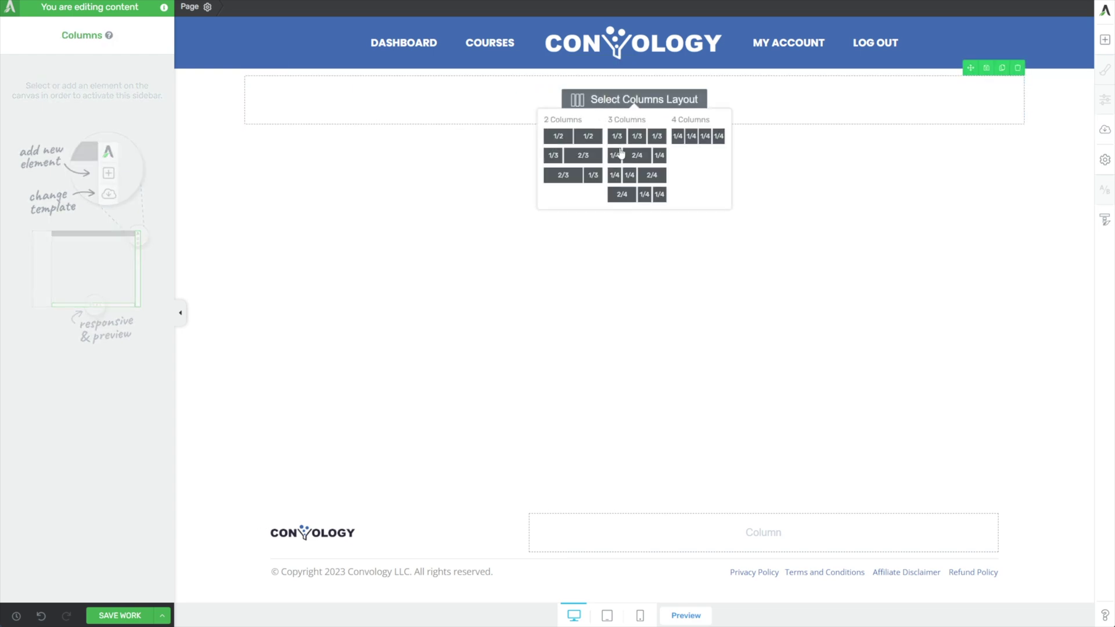
pyautogui.click(646, 146)
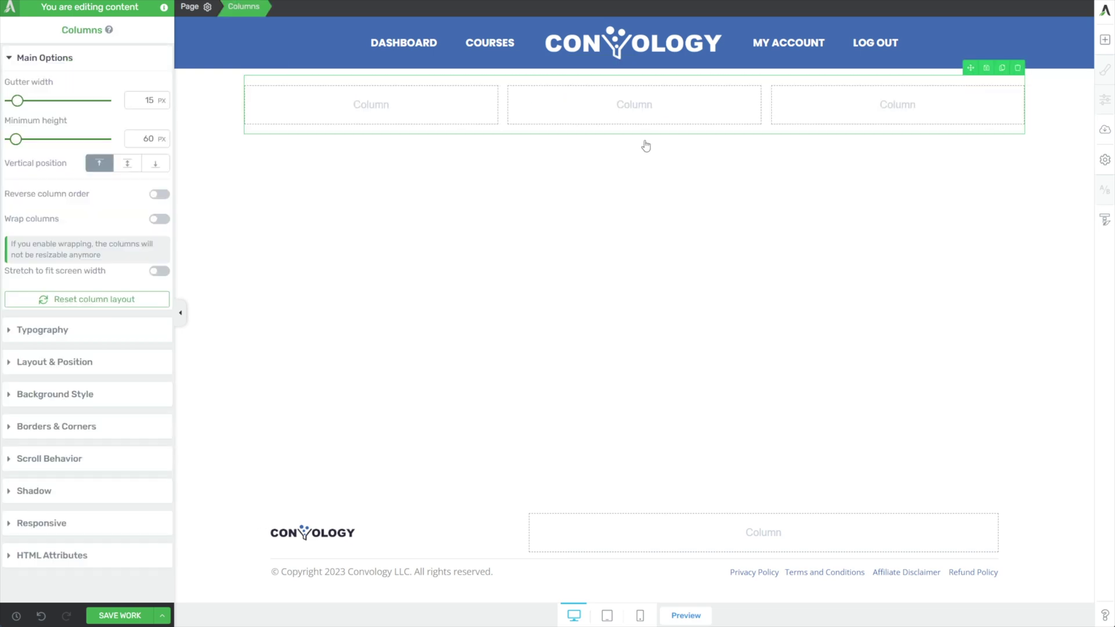
# Place a Content Box in the first column and an Image element inside it
pyautogui.click(1106, 40)
pyautogui.moveTo(1058, 235); pyautogui.dragTo(392, 113)
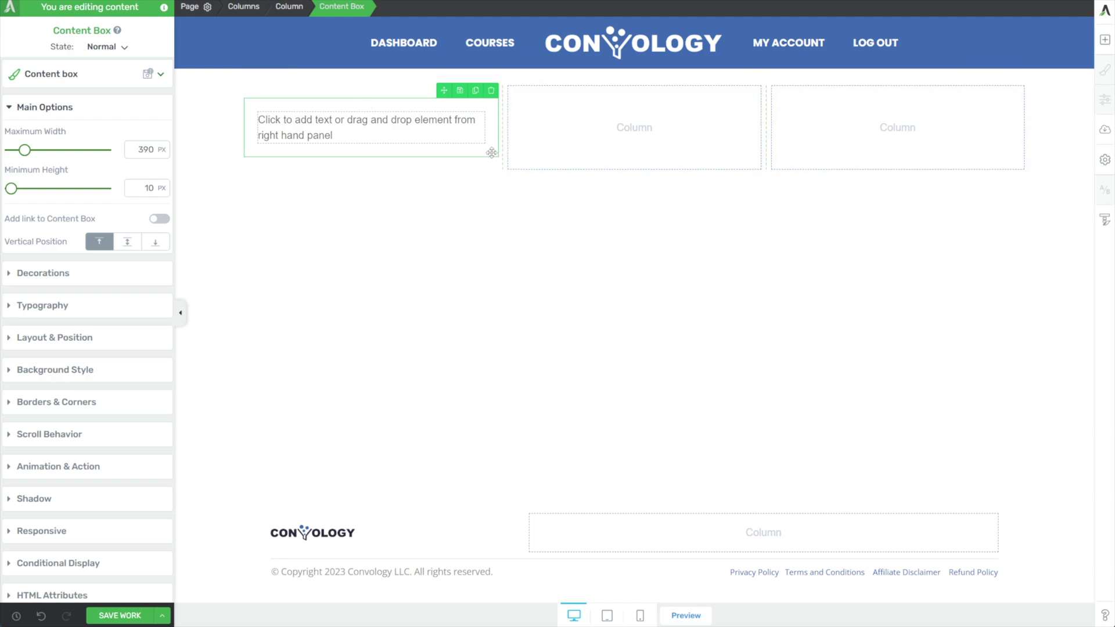
pyautogui.click(1105, 39)
pyautogui.moveTo(1056, 141); pyautogui.dragTo(377, 136)
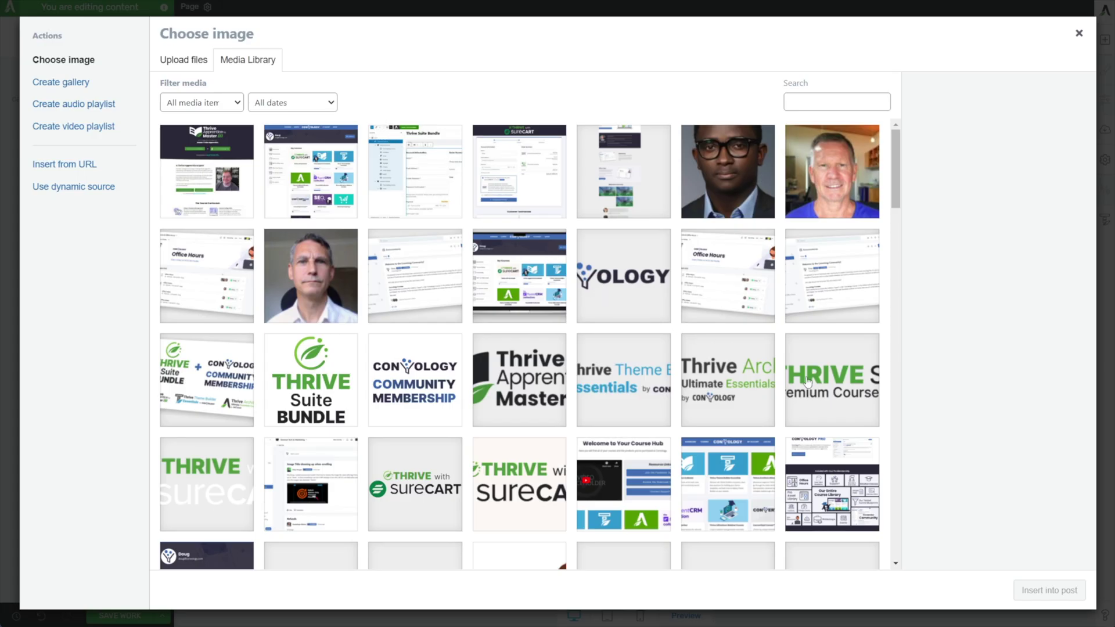
# Insert the Thrive with SureCart image from the media library into the content box
pyautogui.scroll(-3, 806, 381)
pyautogui.click(526, 383)
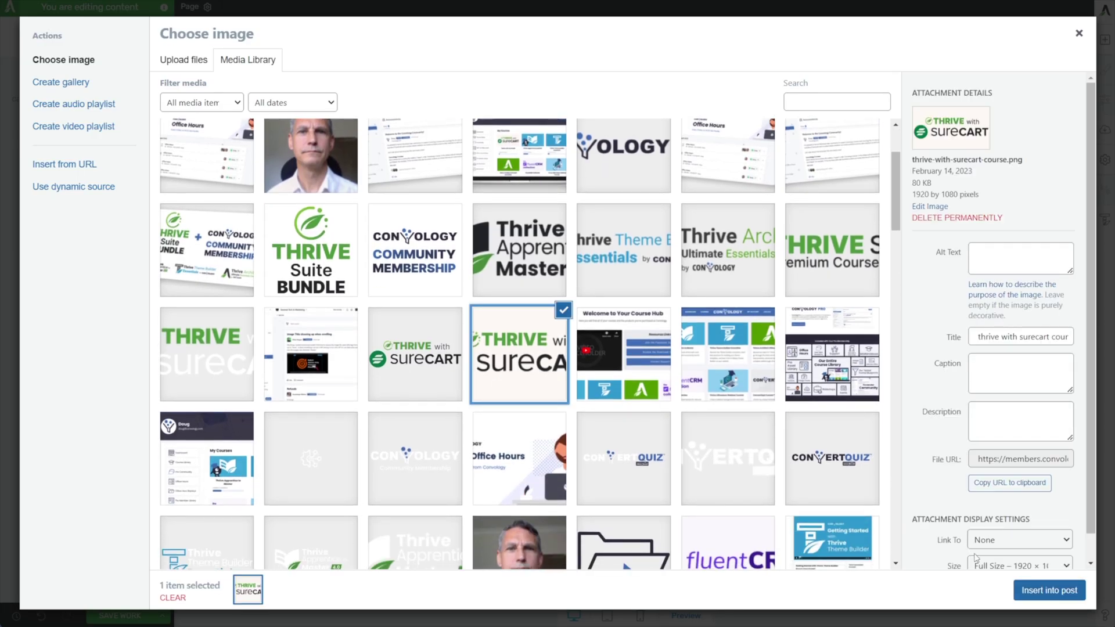
pyautogui.click(1029, 591)
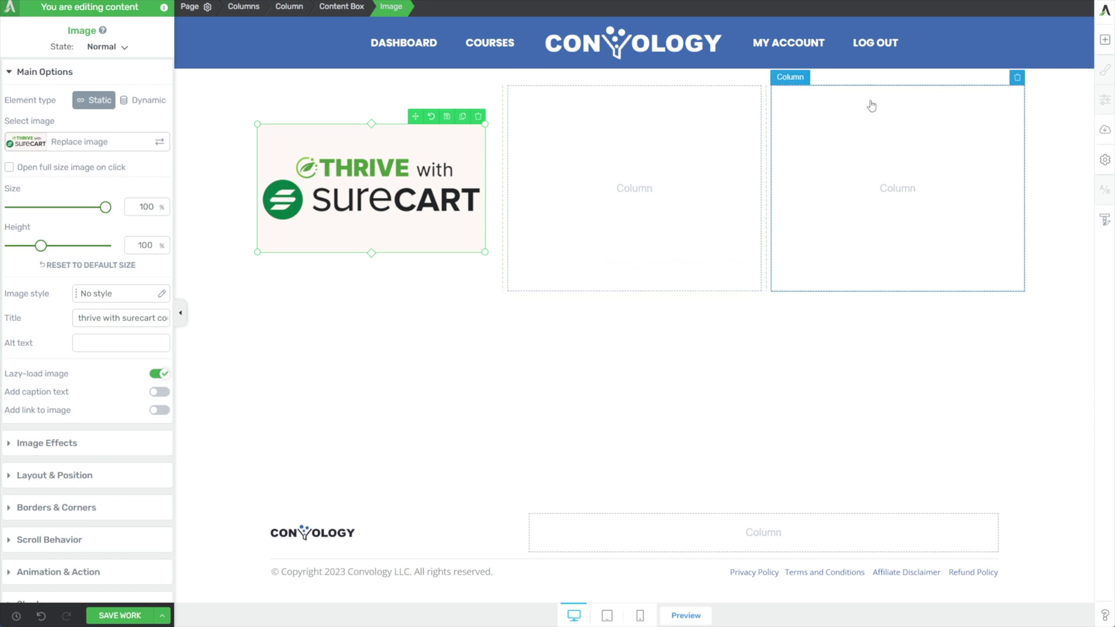
# Add a 'Thrive with SureCart' Heading 2 below the image
pyautogui.click(1105, 39)
pyautogui.moveTo(995, 129); pyautogui.dragTo(422, 252)
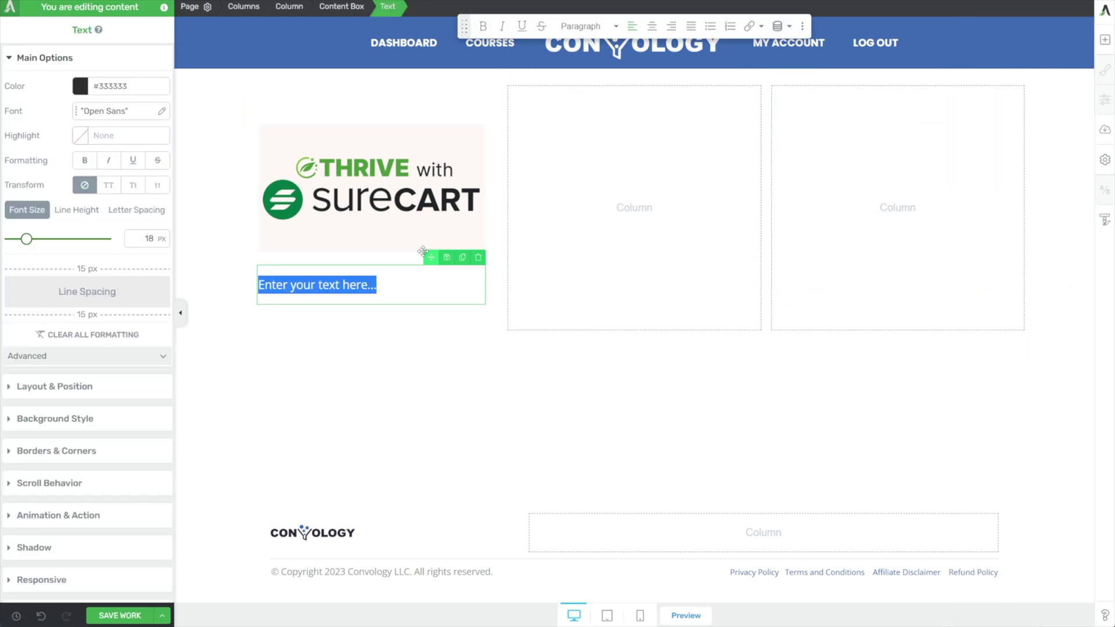
pyautogui.write('Thrive with SureCart')
pyautogui.click(584, 26)
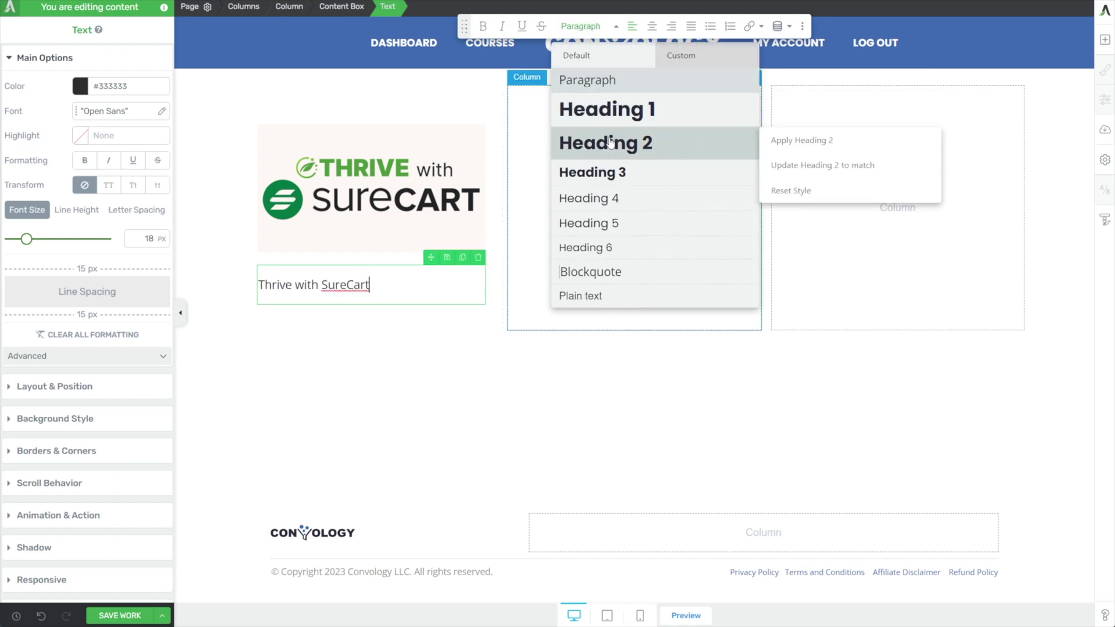
pyautogui.click(610, 141)
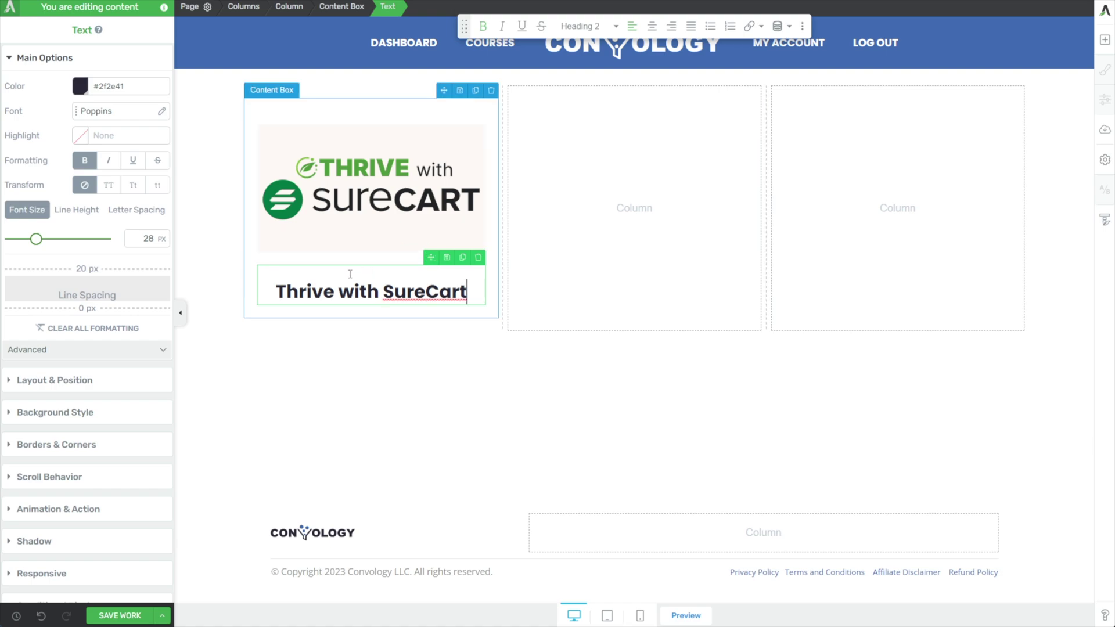
# Set the SureCart image's top margin to 0
pyautogui.click(303, 139)
pyautogui.click(46, 482)
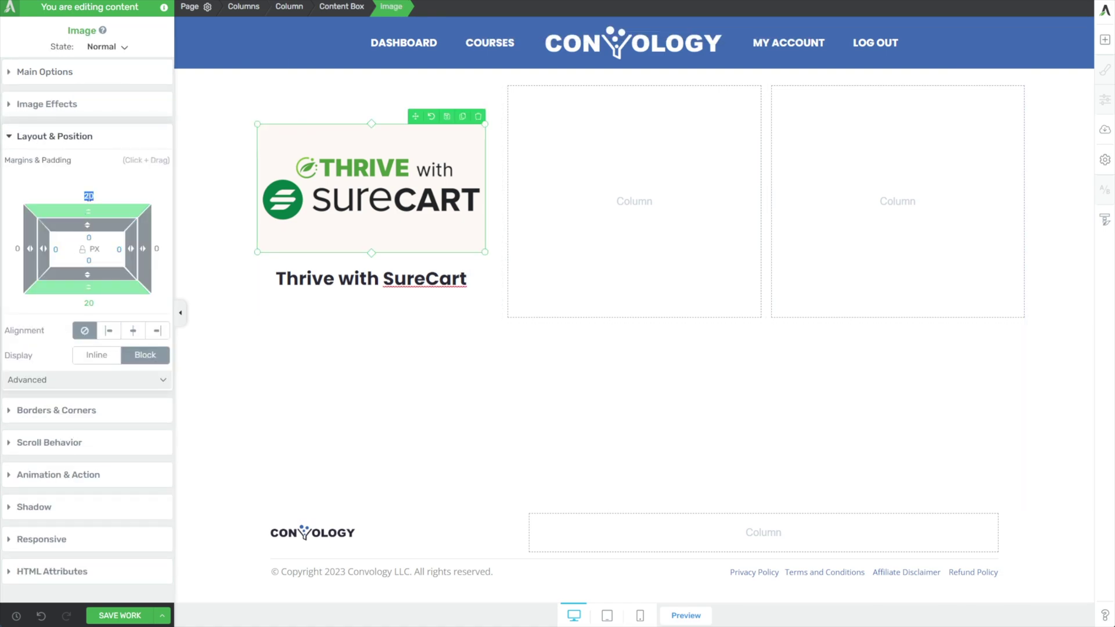
pyautogui.write('0')
pyautogui.press('Return')
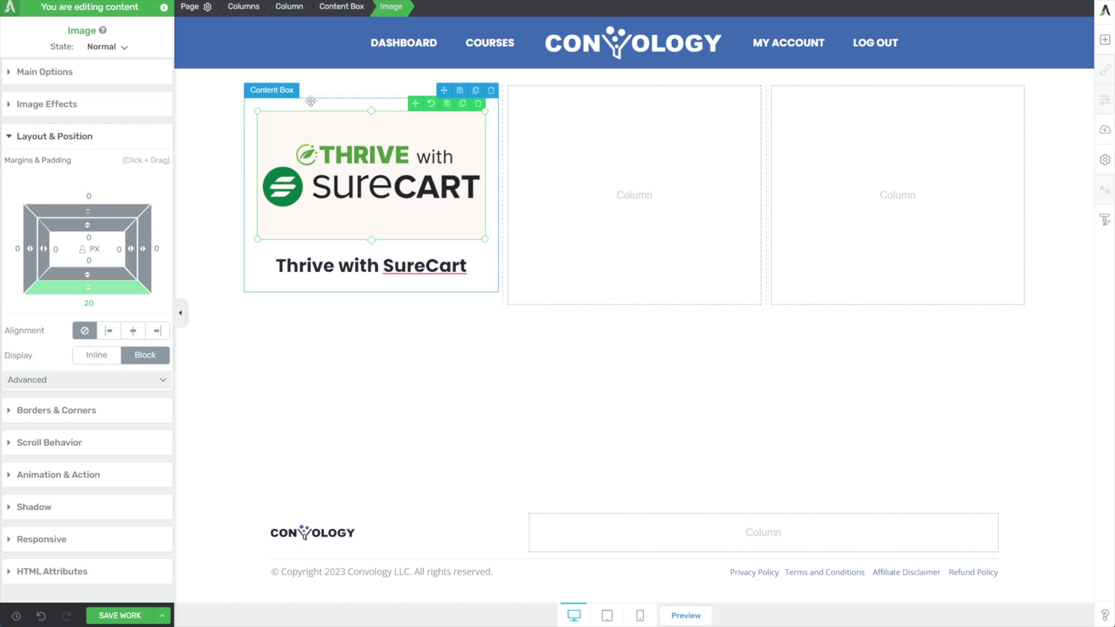
# Select the content box around the image and expand its Shadow settings
pyautogui.click(312, 102)
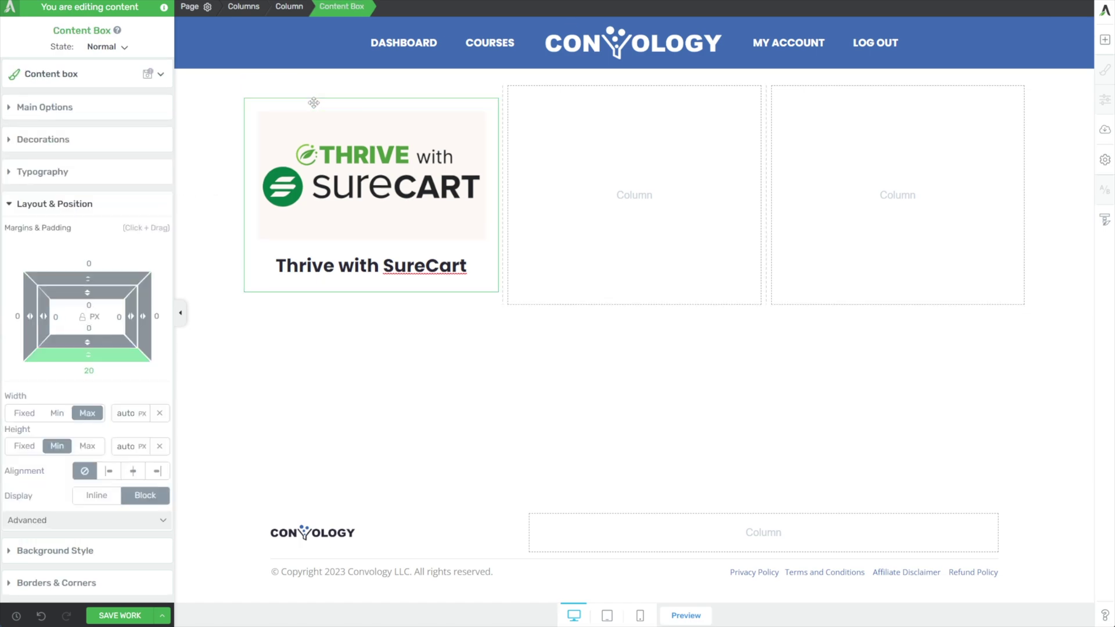
pyautogui.click(349, 150)
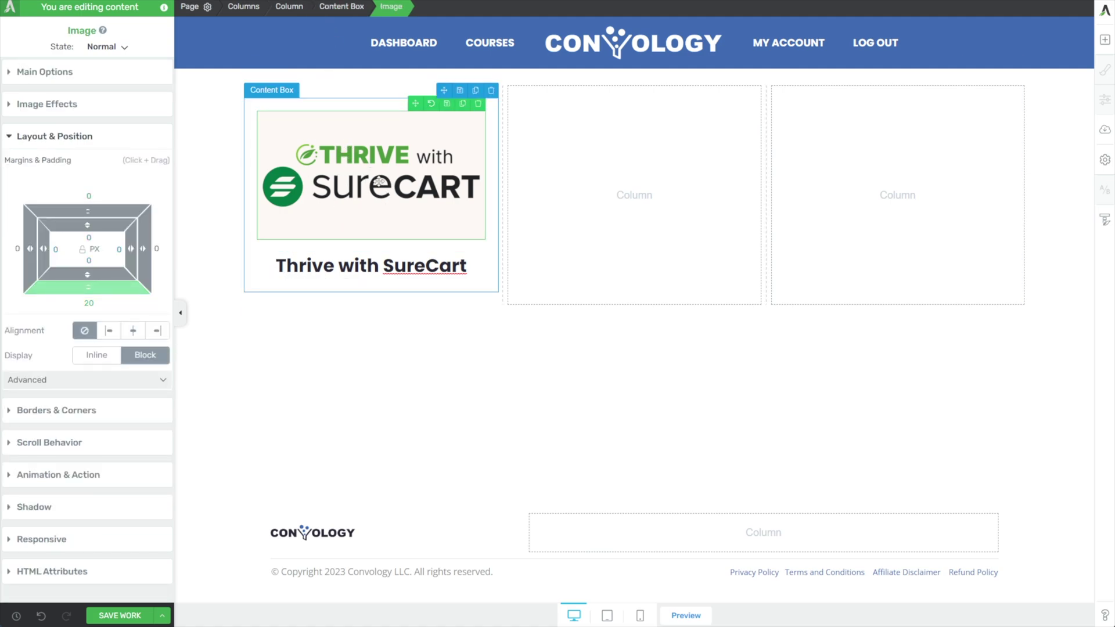
pyautogui.click(349, 7)
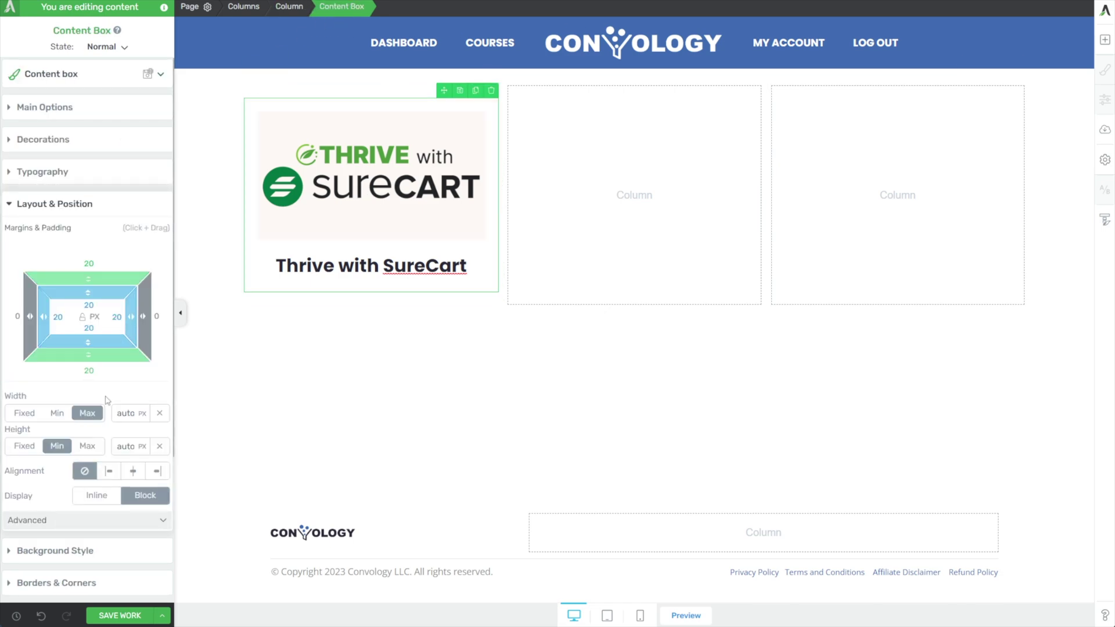
pyautogui.scroll(-3, 107, 405)
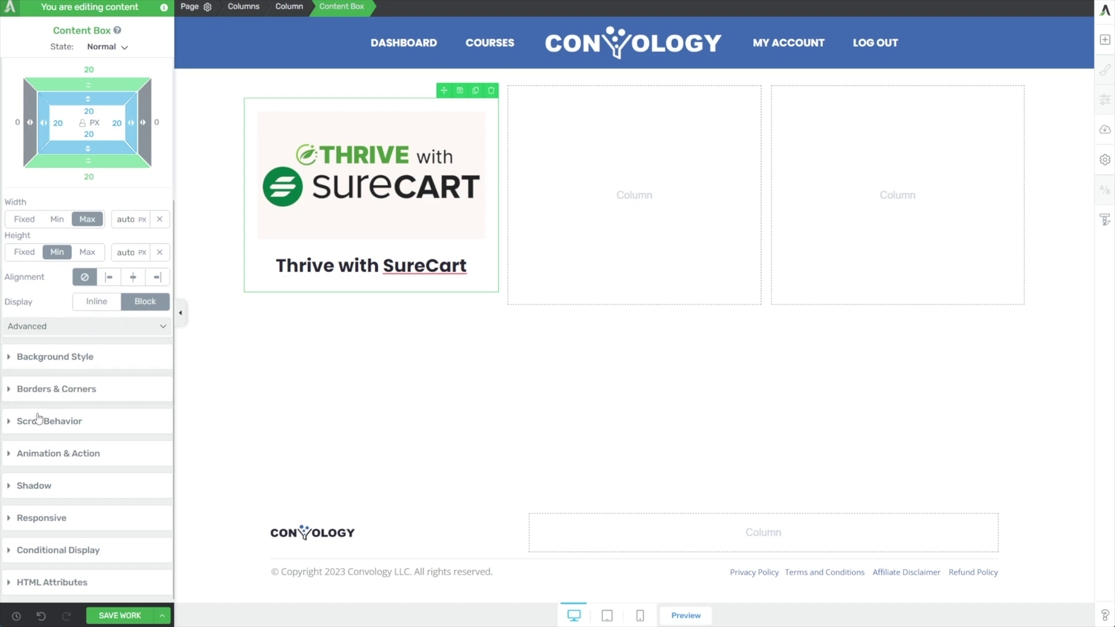
pyautogui.click(50, 490)
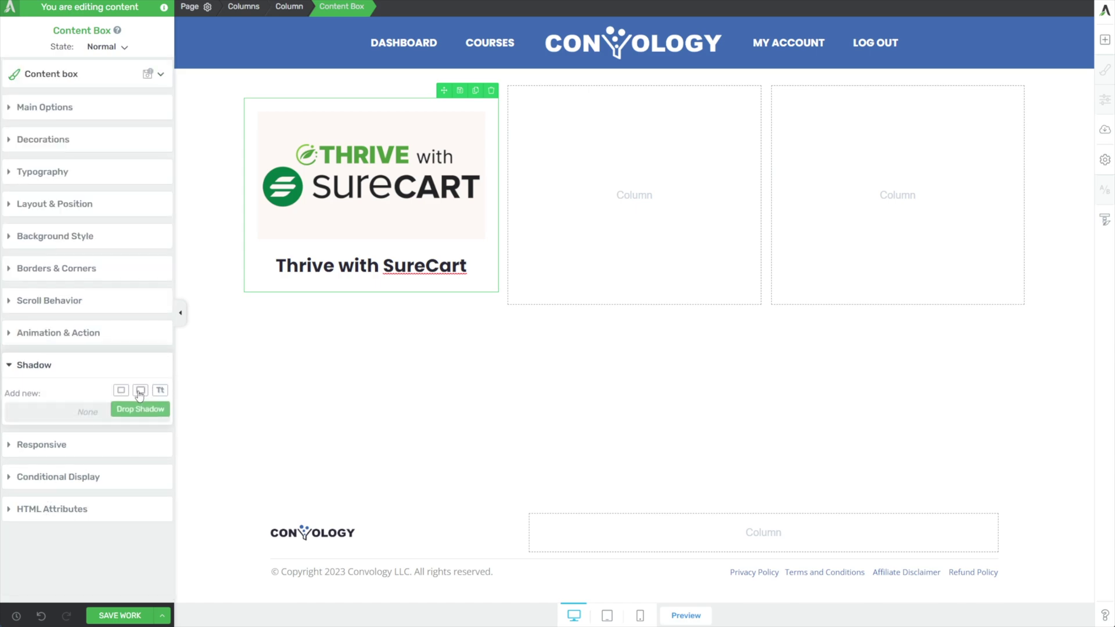
# Apply a drop shadow with opacity 10 and distance 0 to the content box
pyautogui.click(140, 391)
pyautogui.doubleClick(142, 434)
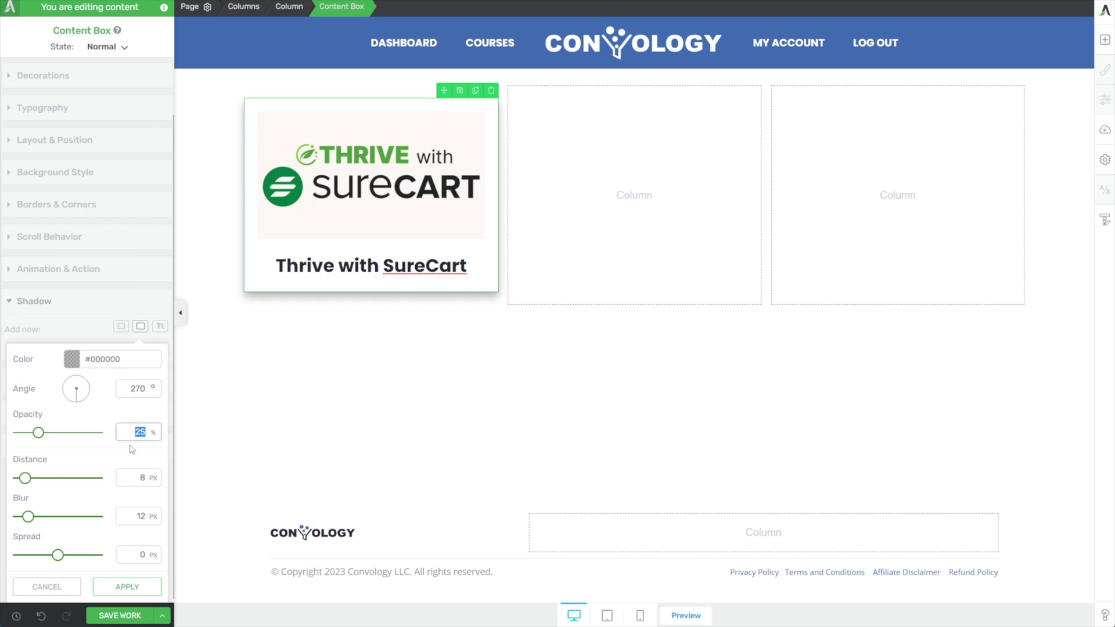
pyautogui.write('10')
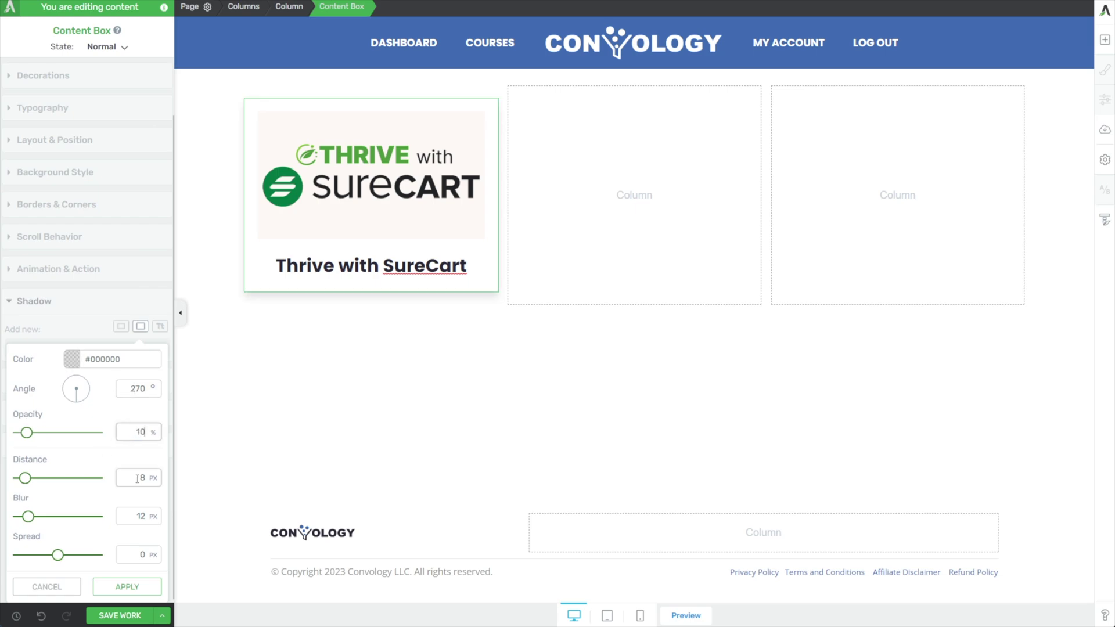
pyautogui.doubleClick(138, 478)
pyautogui.write('0')
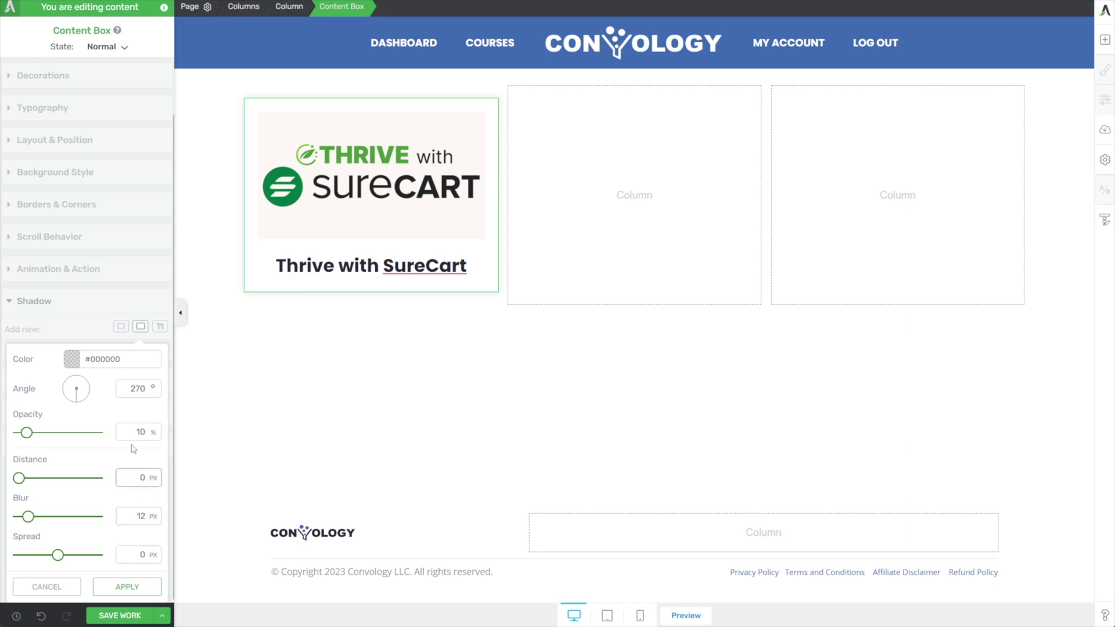
pyautogui.click(126, 587)
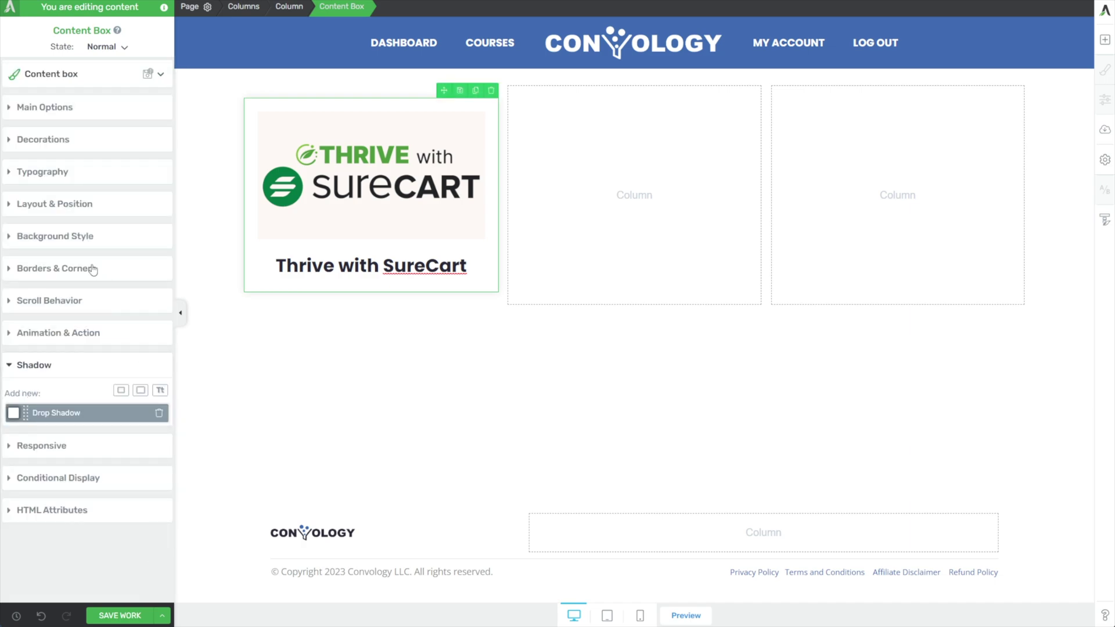
# Give the box a solid Athens Gray border detached from the global colour
pyautogui.click(39, 268)
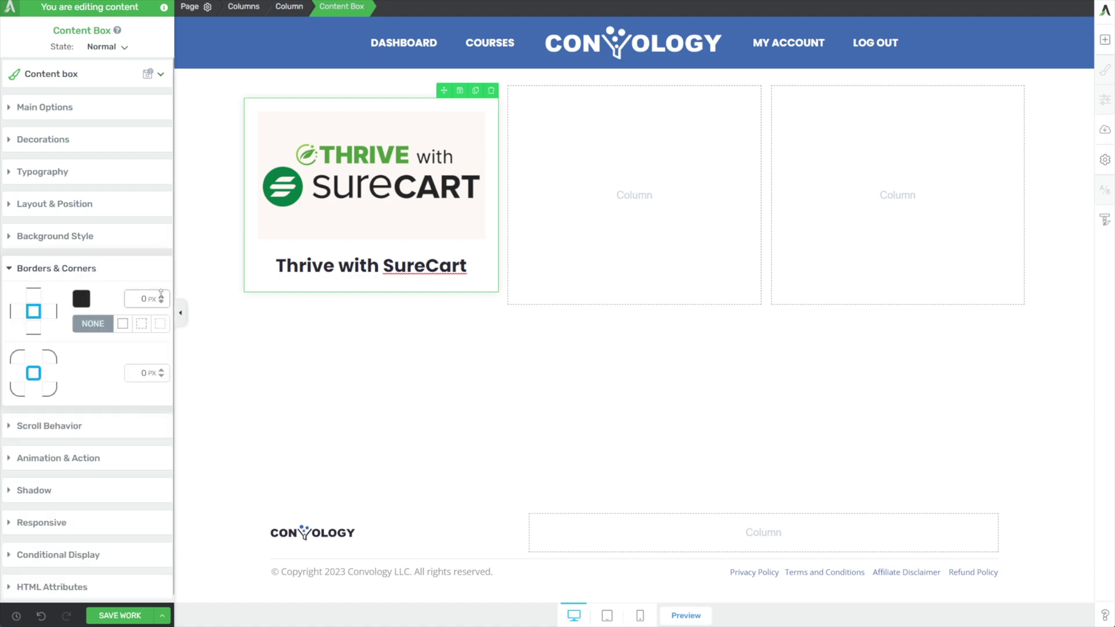
pyautogui.click(123, 323)
pyautogui.click(81, 298)
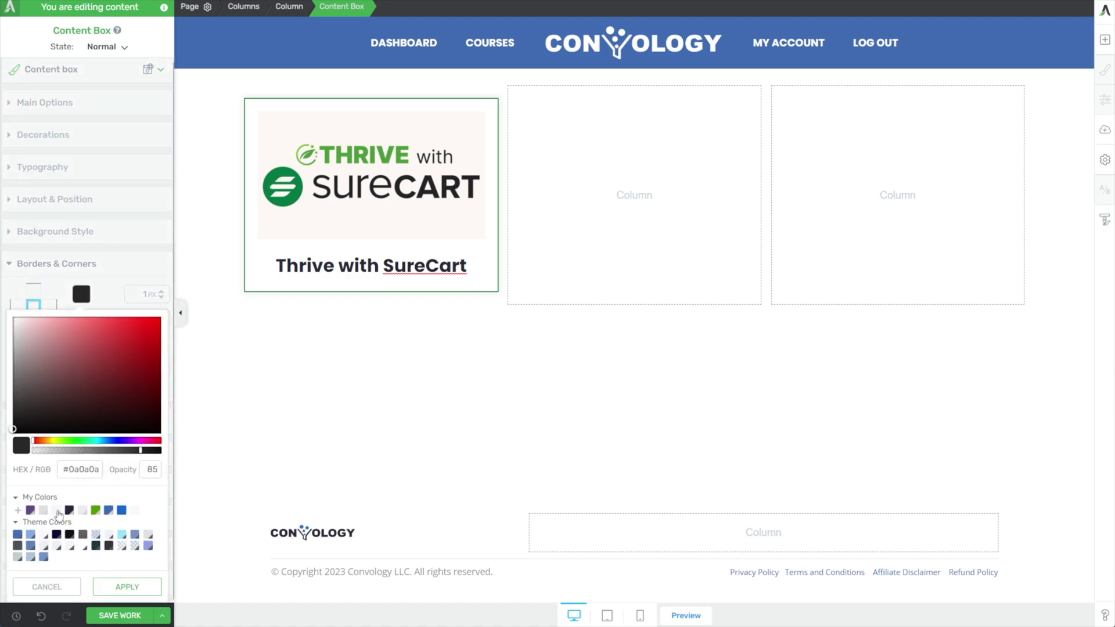
pyautogui.click(83, 510)
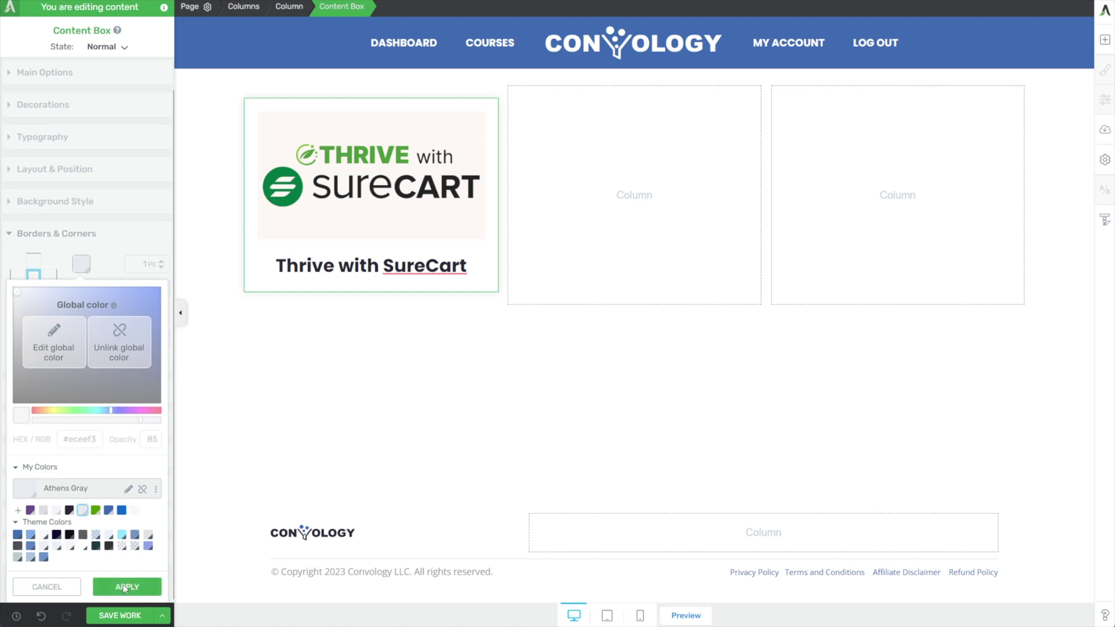
pyautogui.click(127, 586)
pyautogui.click(81, 294)
pyautogui.click(120, 340)
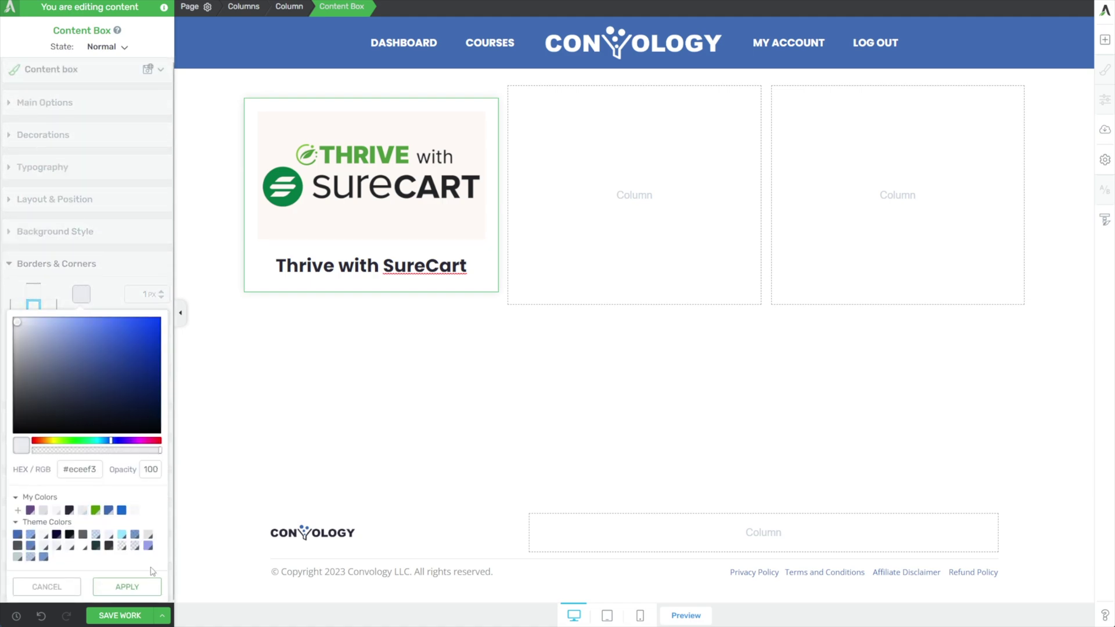
pyautogui.click(146, 587)
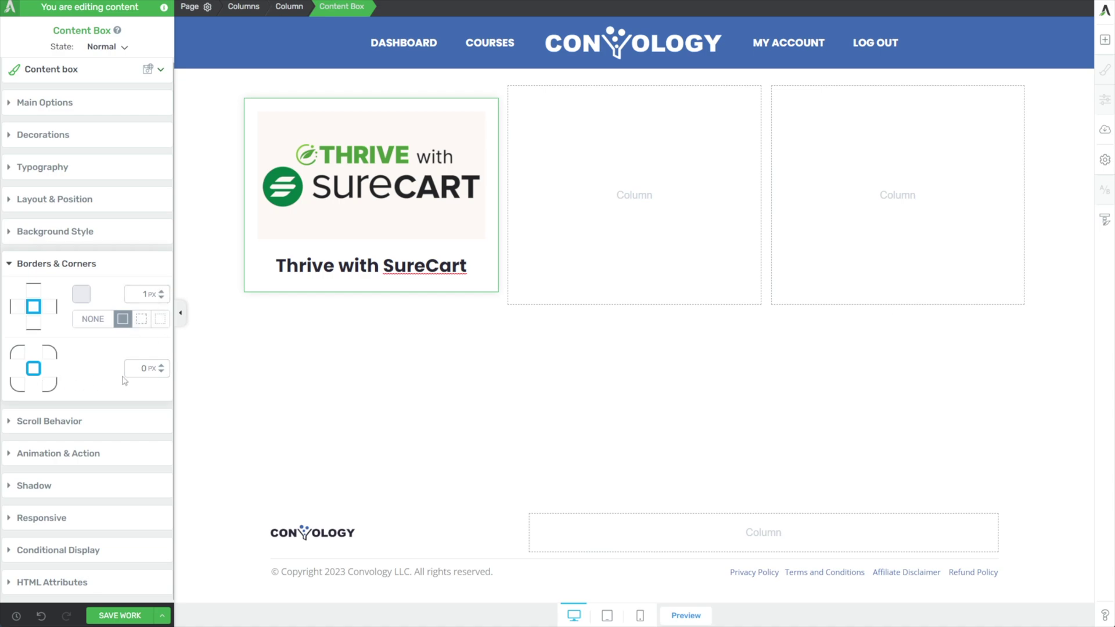
# Set 12 px corner radius and add a drop shadow with opacity 8
pyautogui.doubleClick(144, 369)
pyautogui.click(217, 446)
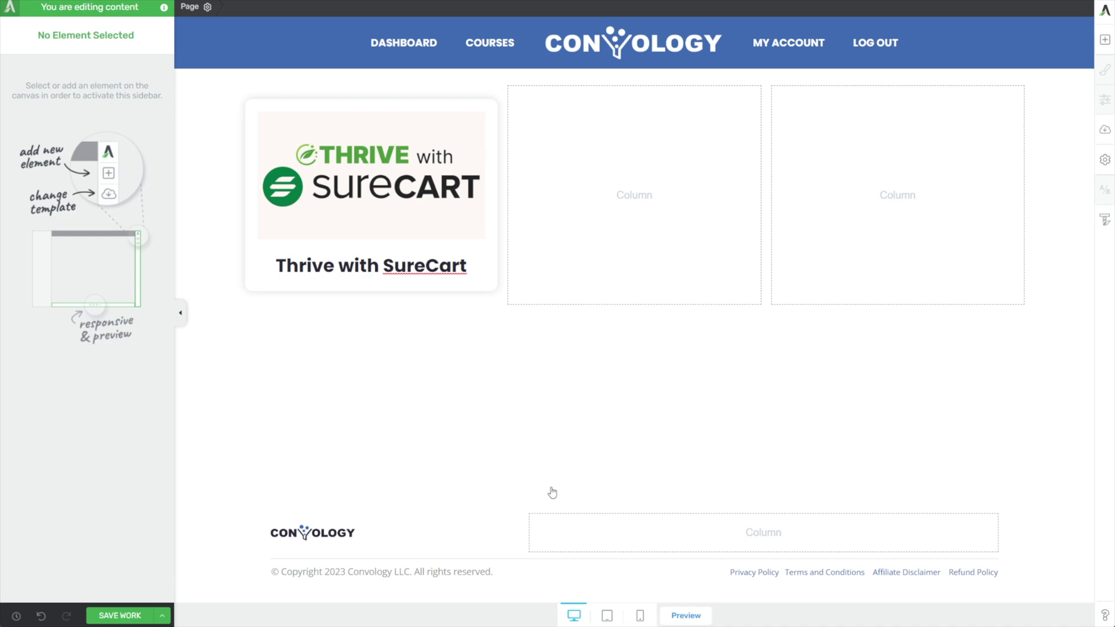
pyautogui.click(256, 283)
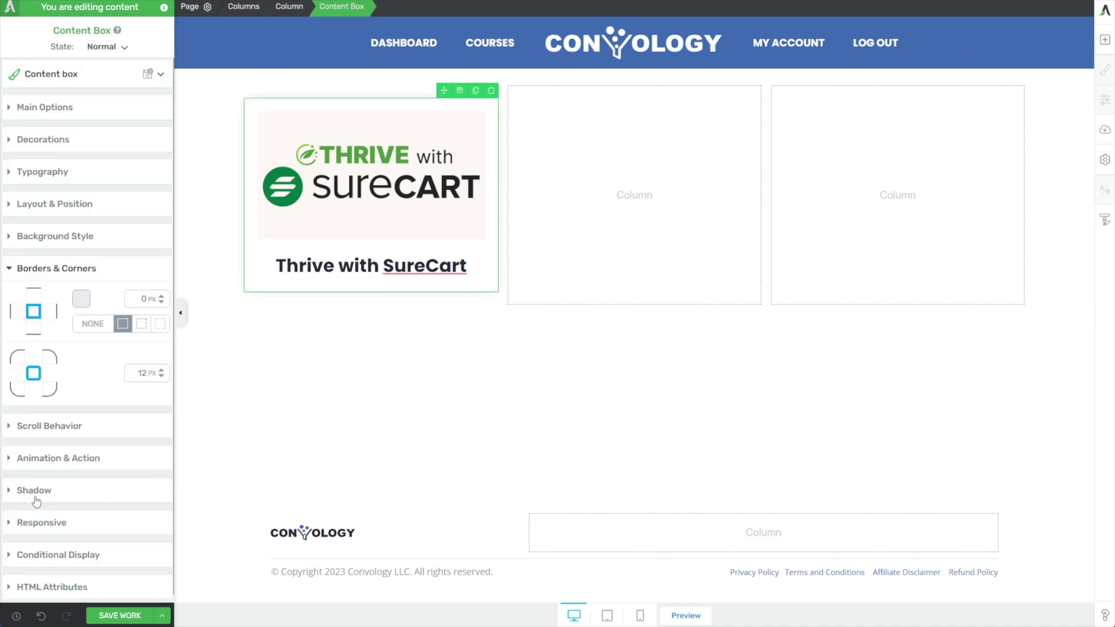
pyautogui.click(34, 493)
pyautogui.click(116, 414)
pyautogui.doubleClick(140, 433)
pyautogui.write('8')
pyautogui.click(142, 580)
pyautogui.click(249, 470)
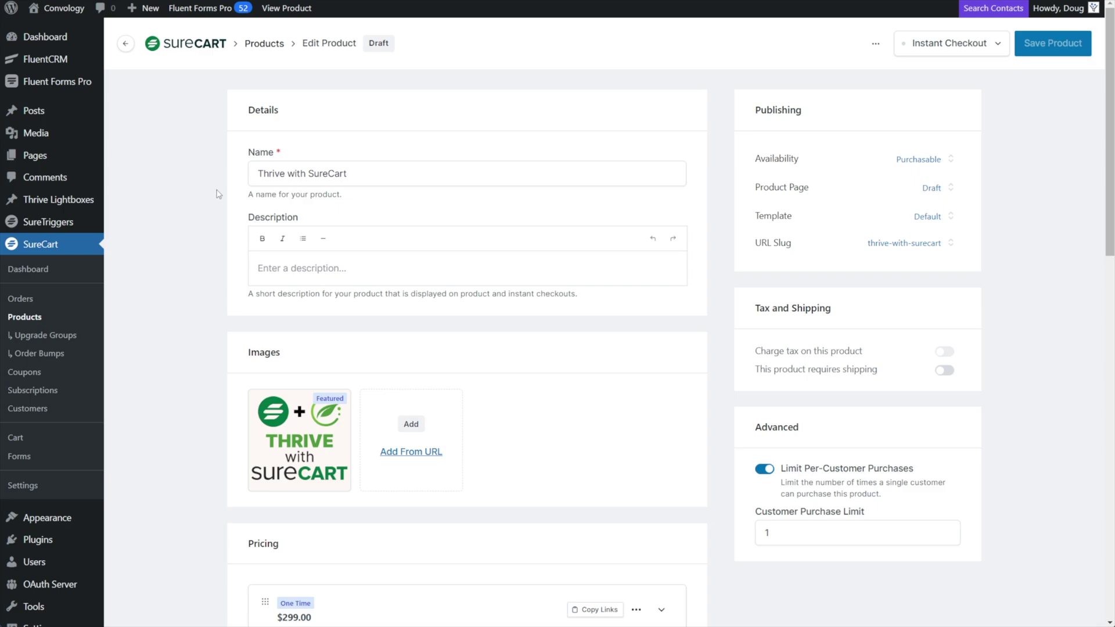
# Scroll to Pricing and open Copy Links for the $299 one-time price
pyautogui.scroll(-5, 219, 194)
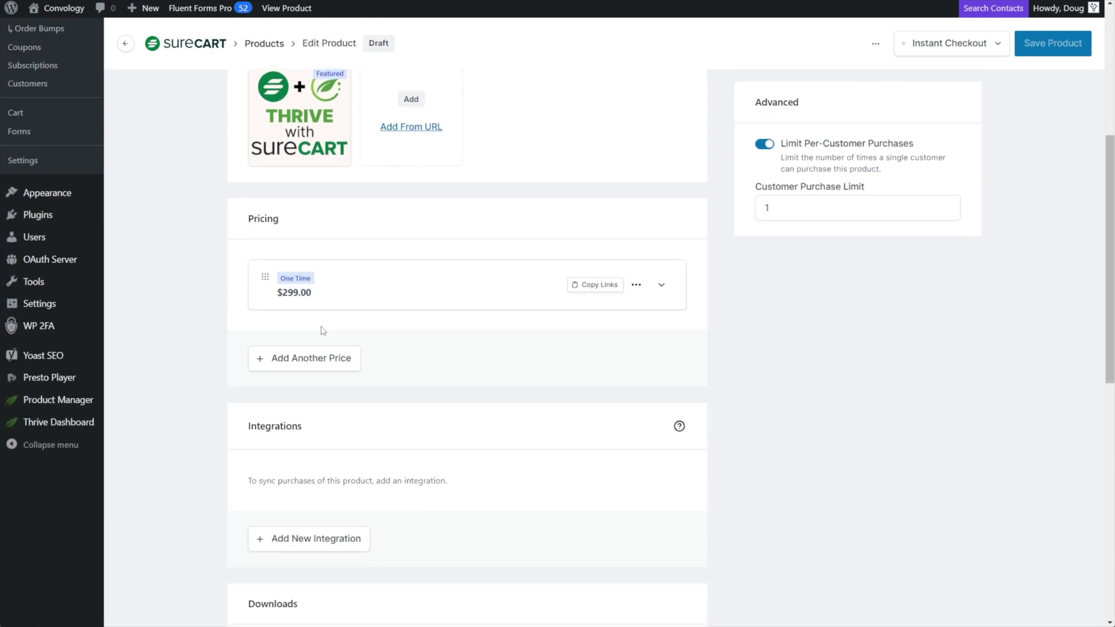
pyautogui.click(591, 287)
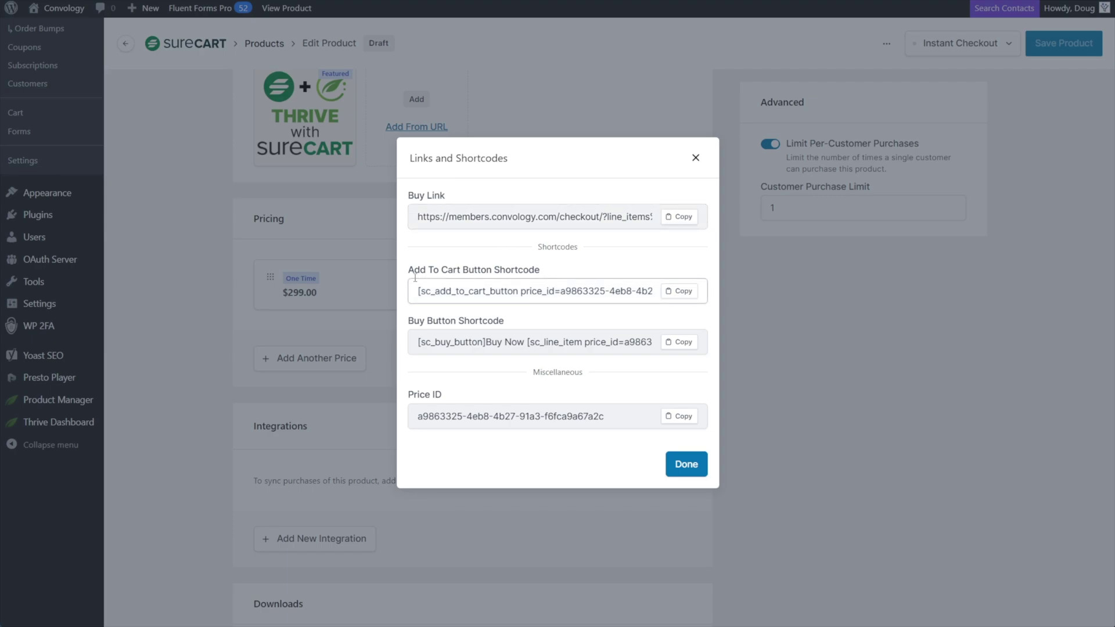
# Copy the Add To Cart Button Shortcode from the Links and Shortcodes dialog
pyautogui.click(482, 280)
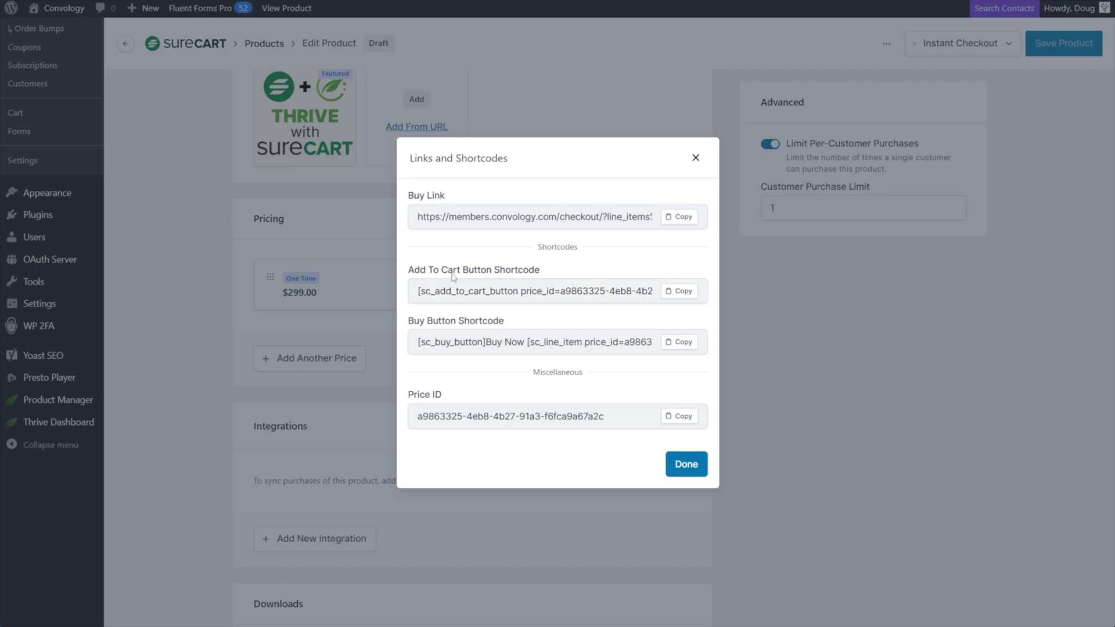
pyautogui.click(679, 296)
# Paste the add-to-cart shortcode into a new text block under the card heading
pyautogui.click(686, 465)
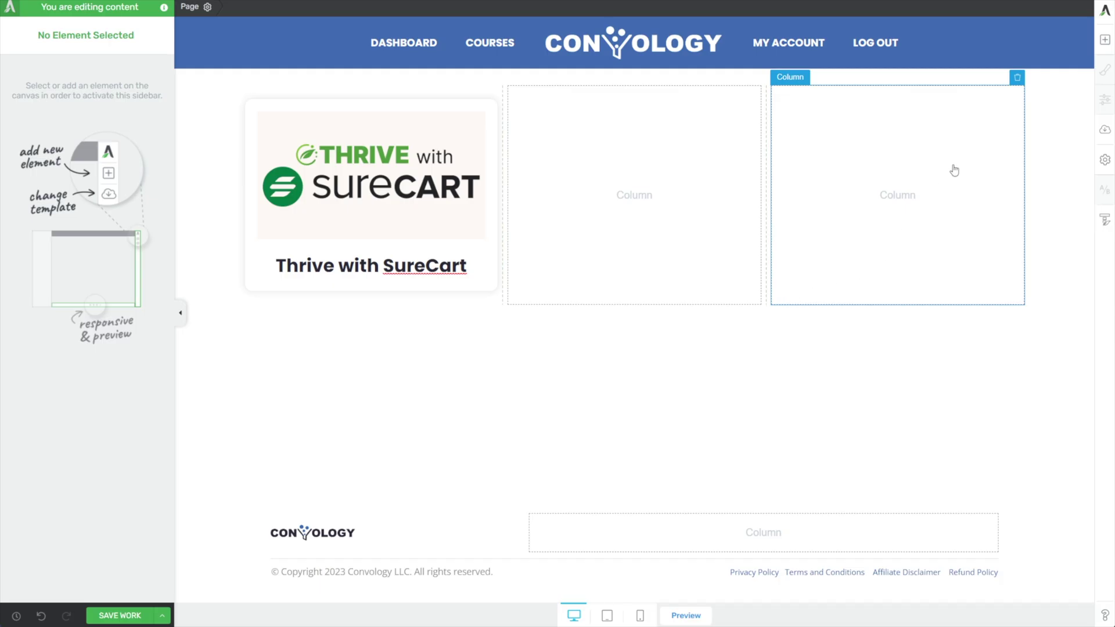
pyautogui.click(1106, 39)
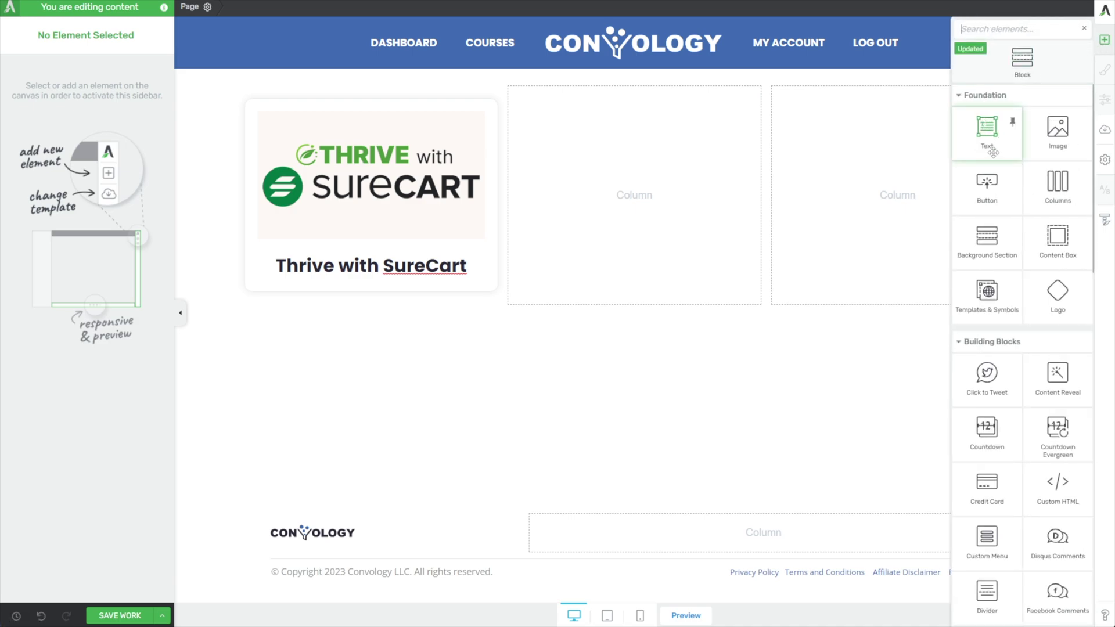
pyautogui.moveTo(988, 130); pyautogui.dragTo(409, 287)
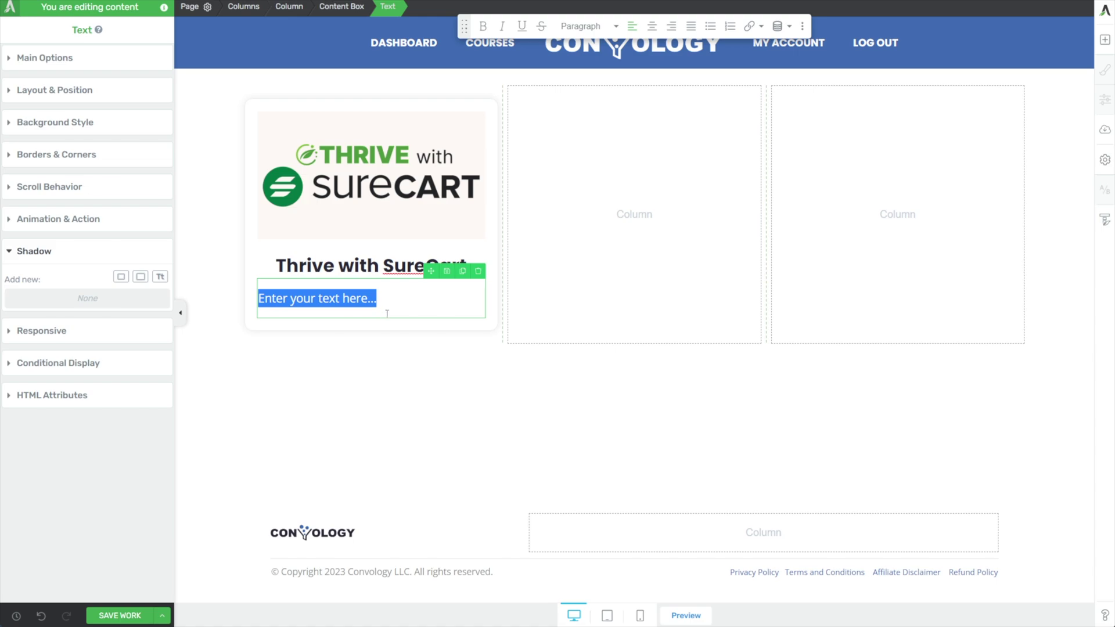
pyautogui.hotkey('ctrl', 'v')
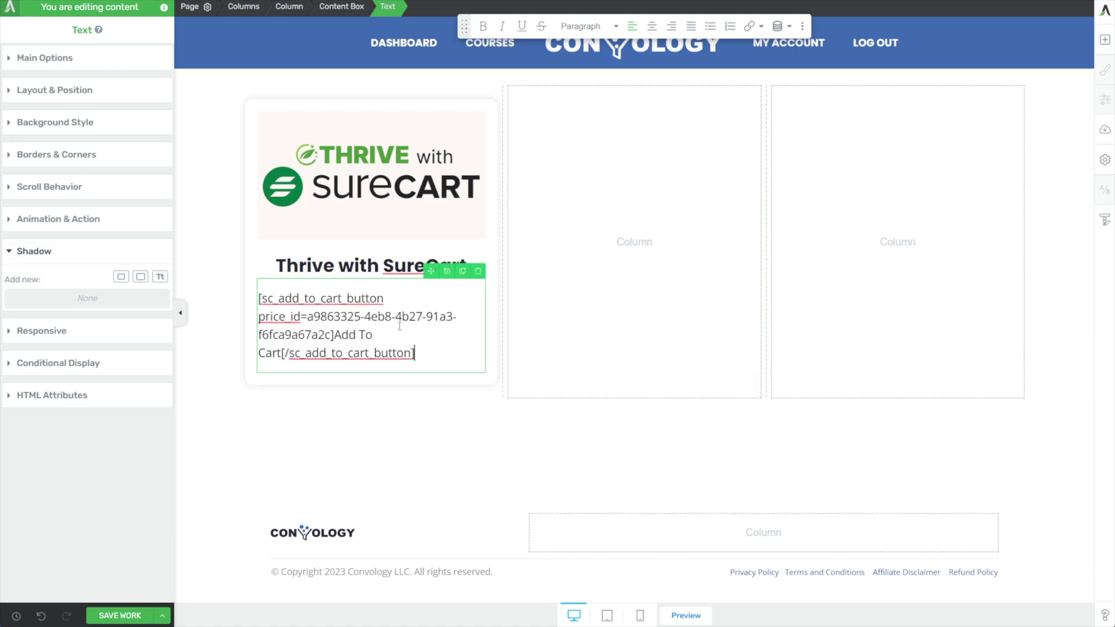
# Center the shortcode, relabel its button 'Add Course to Cart', and save the page
pyautogui.hotkey('ctrl', 'a')
pyautogui.click(652, 26)
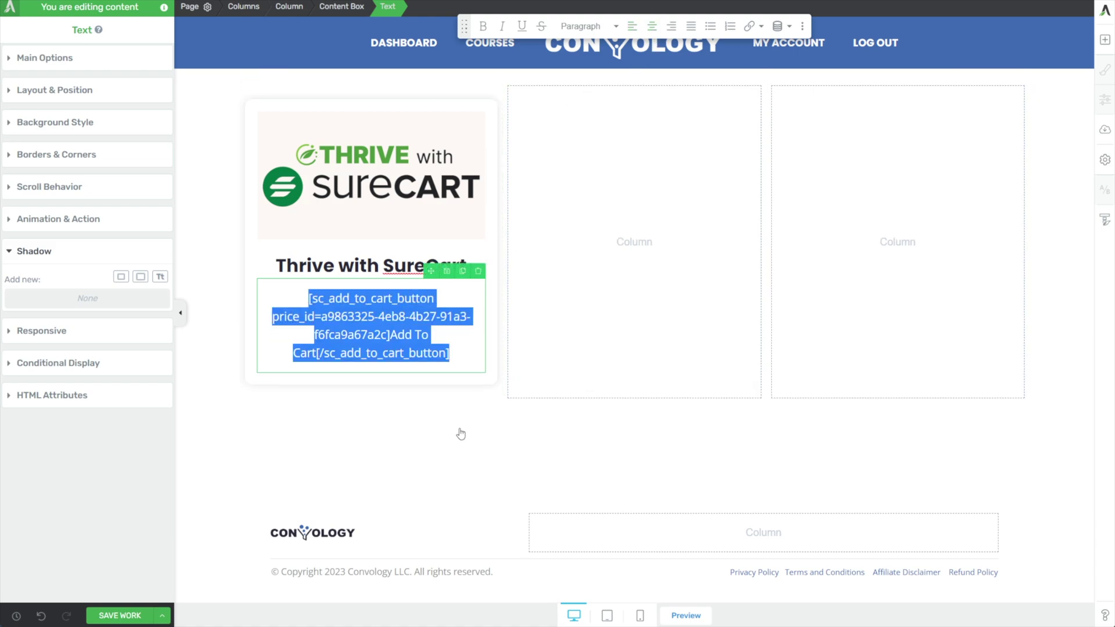
pyautogui.moveTo(390, 334); pyautogui.dragTo(316, 360)
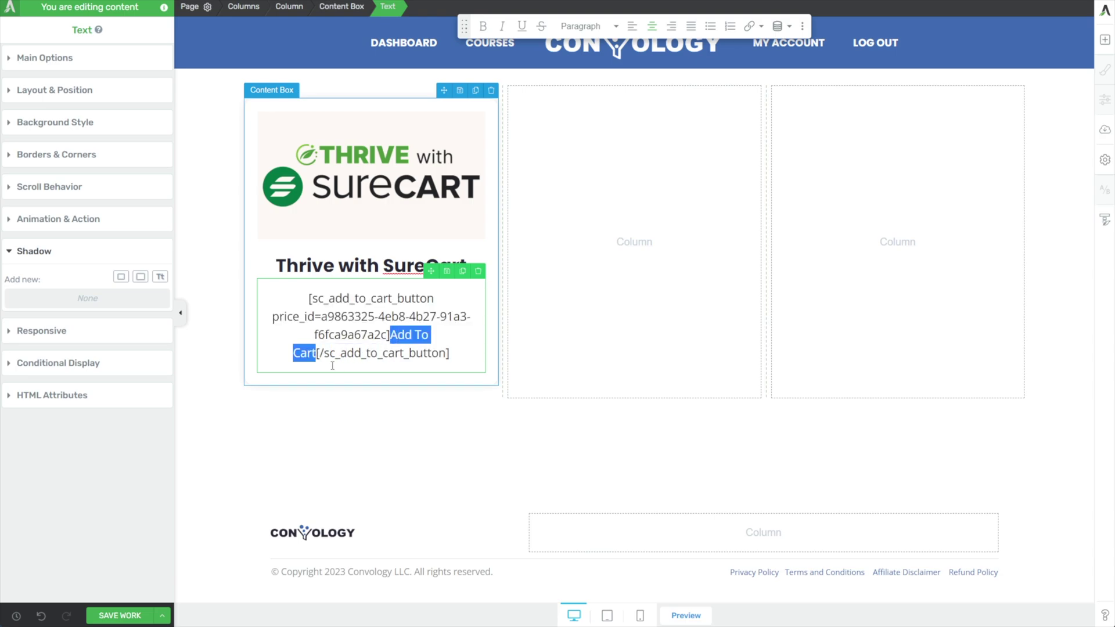
pyautogui.write('Add Course to Cart')
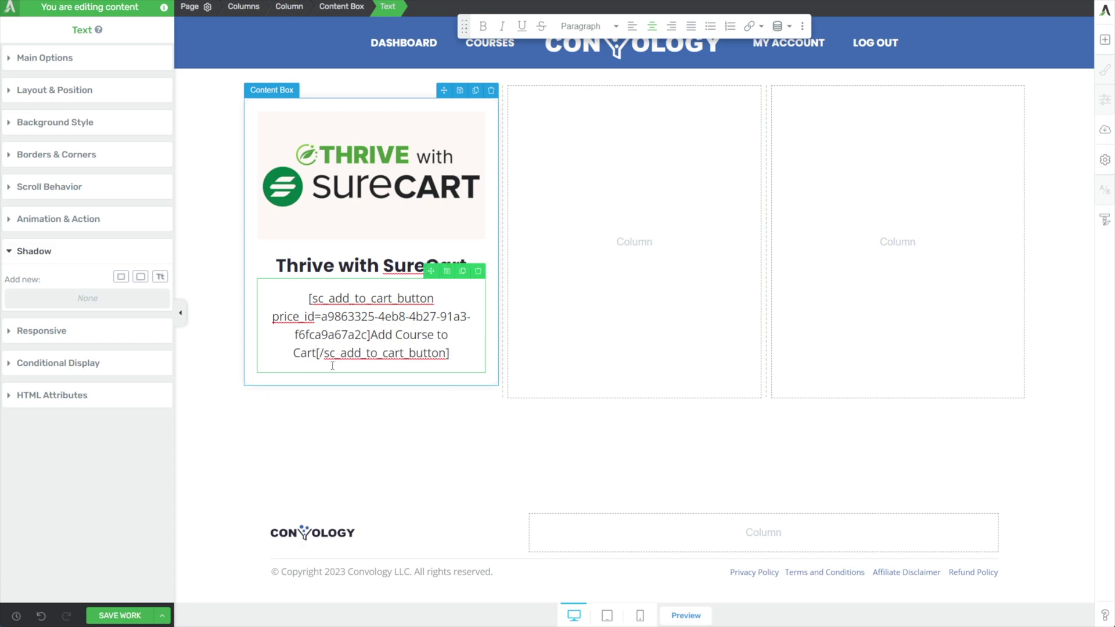
pyautogui.click(120, 616)
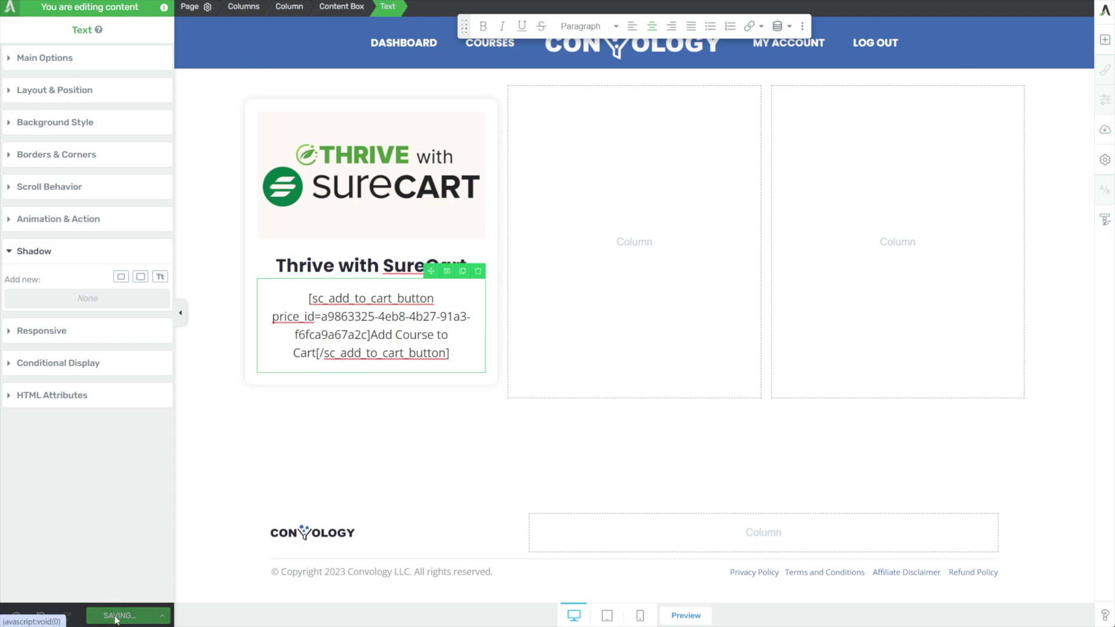
# Preview the saved page live, then scroll down to SureCart's Cart settings
pyautogui.click(683, 615)
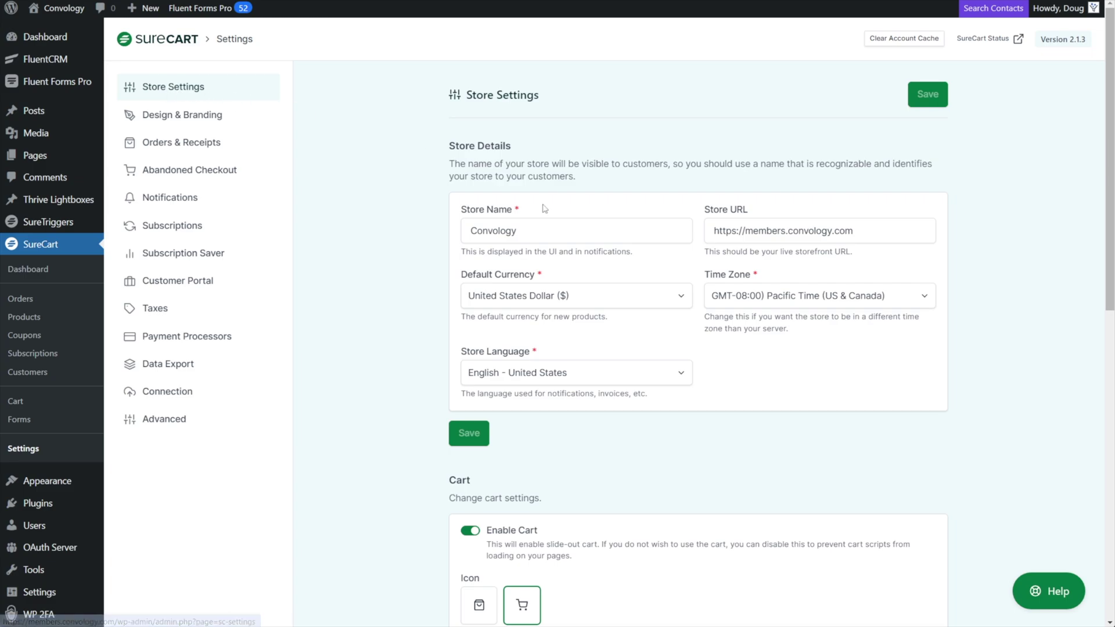
pyautogui.scroll(-5, 500, 220)
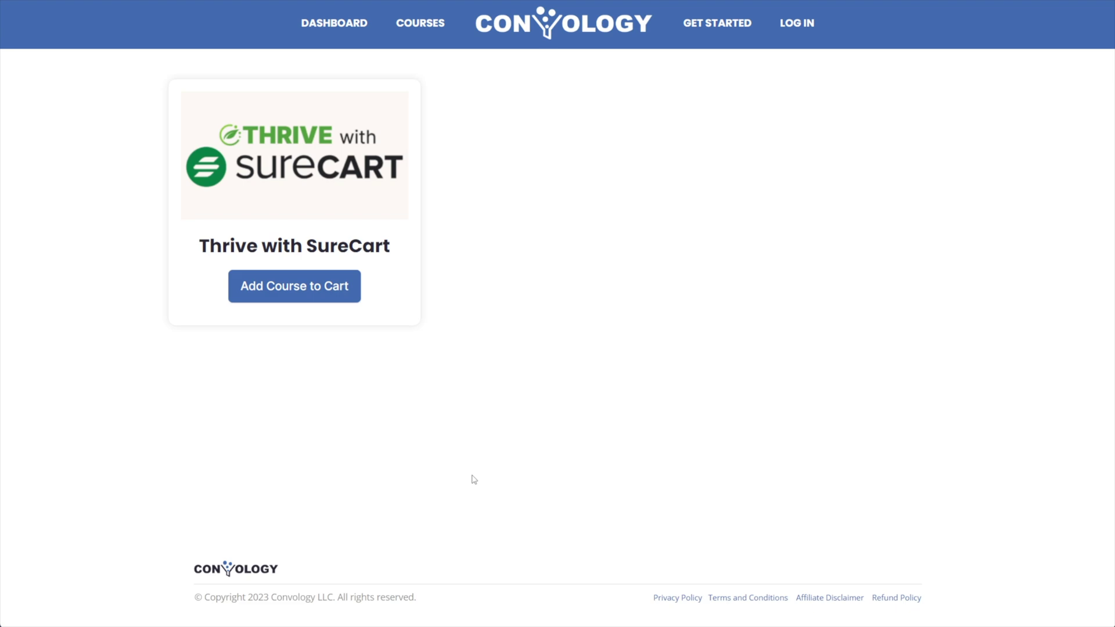
# Add the Thrive with SureCart course to the cart, then open and close the coupon entry
pyautogui.click(283, 289)
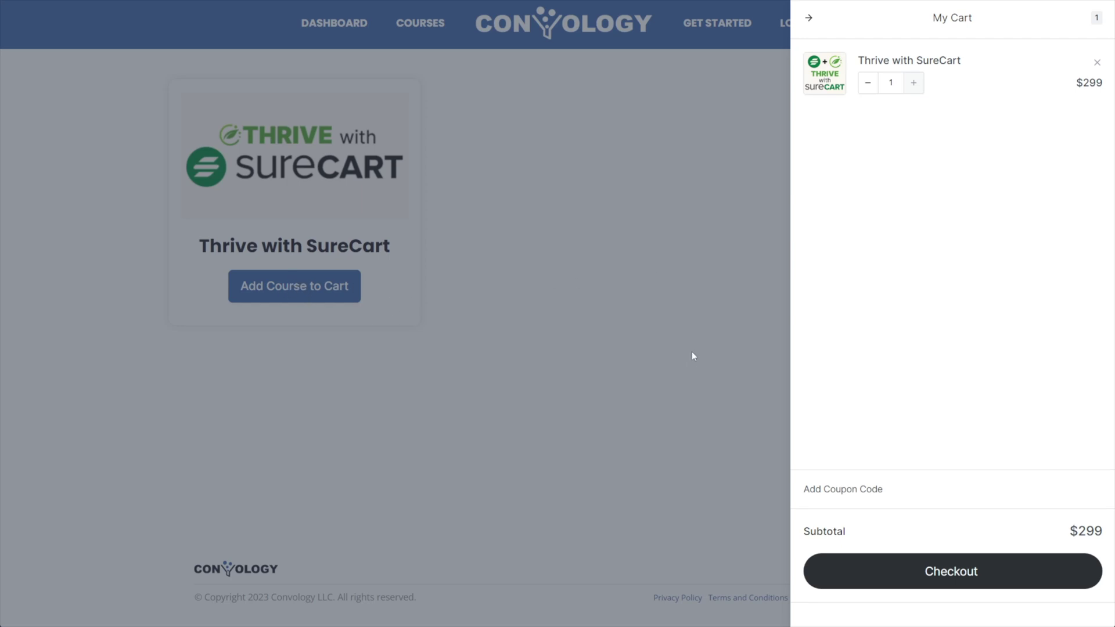
pyautogui.click(849, 493)
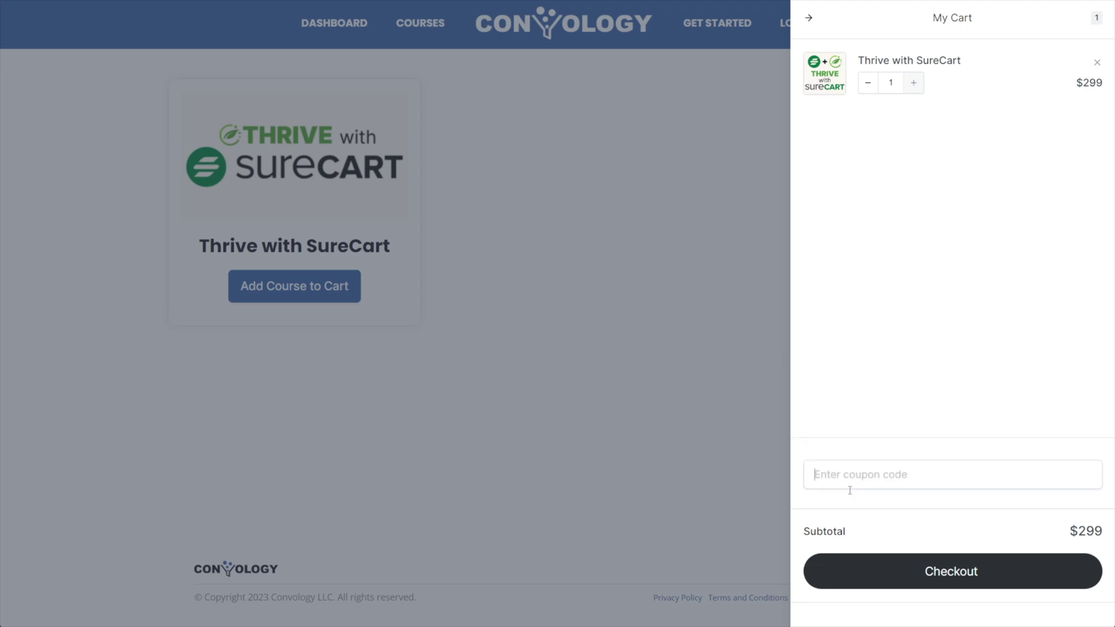
pyautogui.click(898, 426)
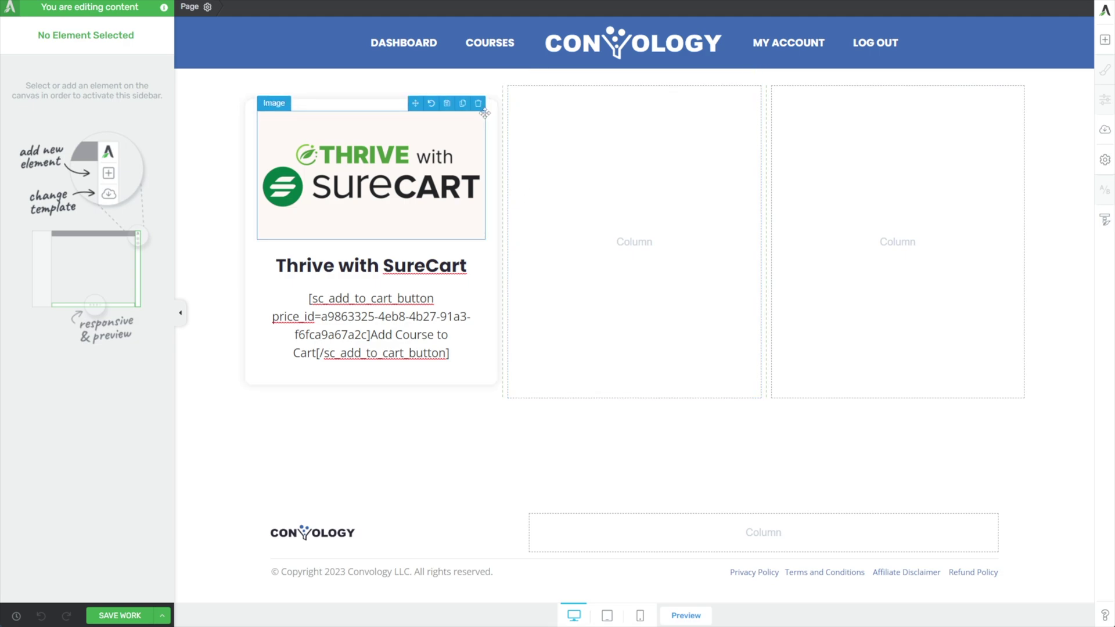
# Duplicate the card into the middle column and retitle it 'Thrive Apprentice to Master'
pyautogui.click(476, 91)
pyautogui.moveTo(444, 90); pyautogui.dragTo(579, 145)
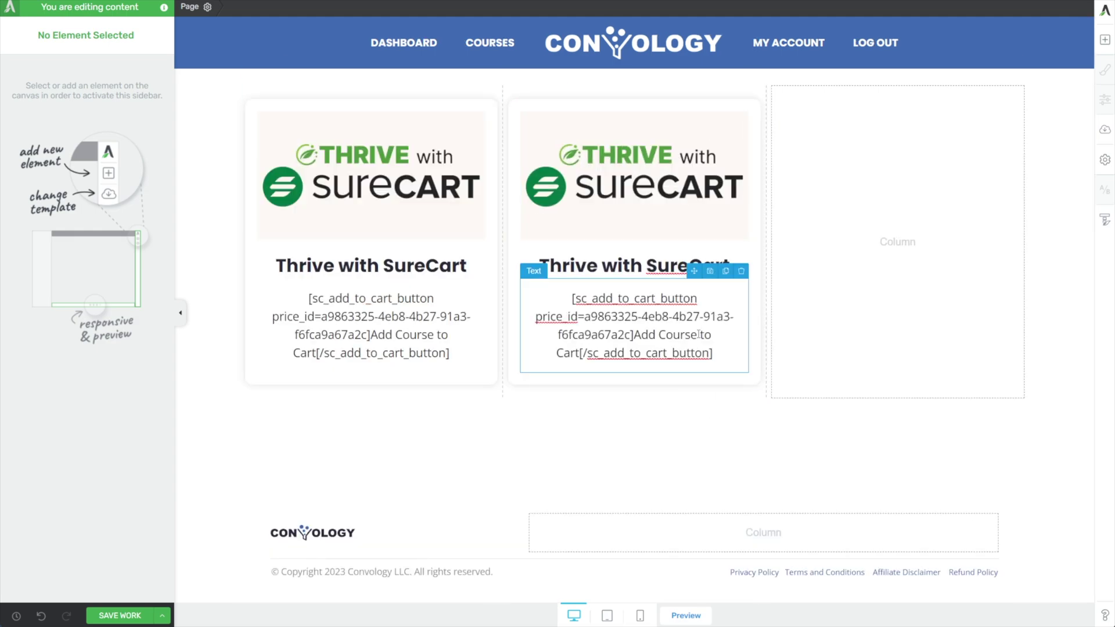
pyautogui.click(296, 156)
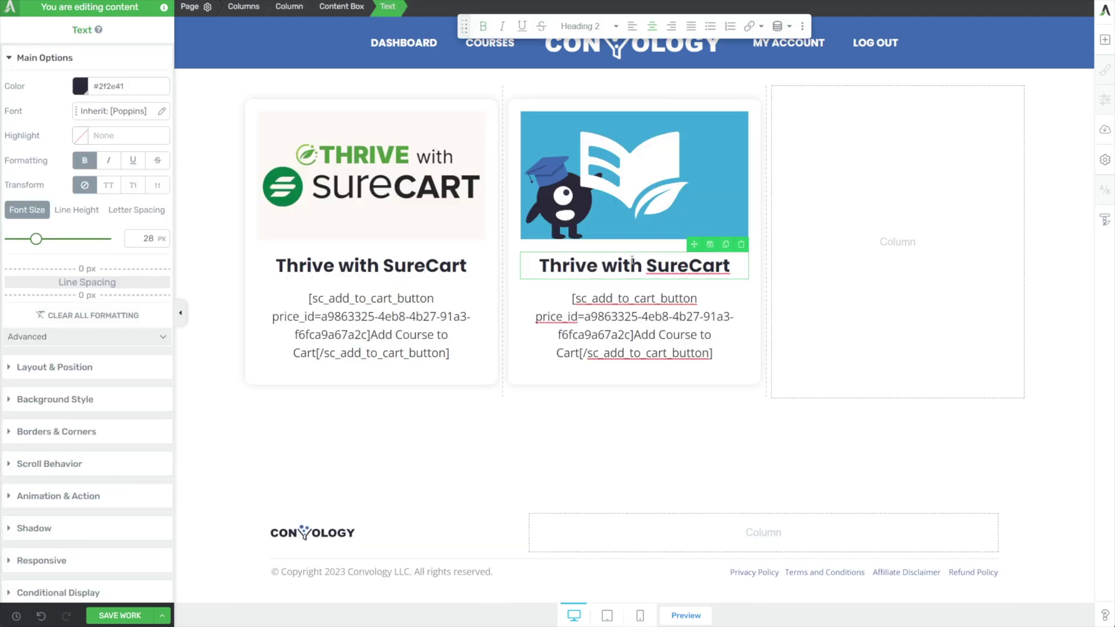
pyautogui.tripleClick(632, 260)
pyautogui.write('Thrive Apprentice to Master')
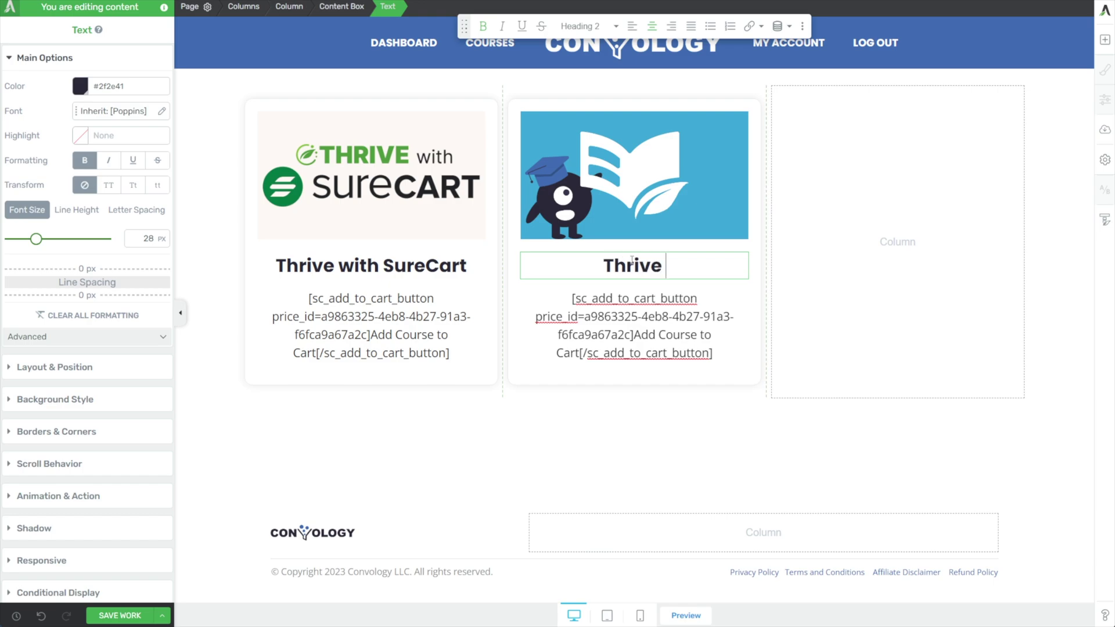
# Break the first card's heading onto two lines and copy the middle card into the right column
pyautogui.click(339, 267)
pyautogui.press('Return')
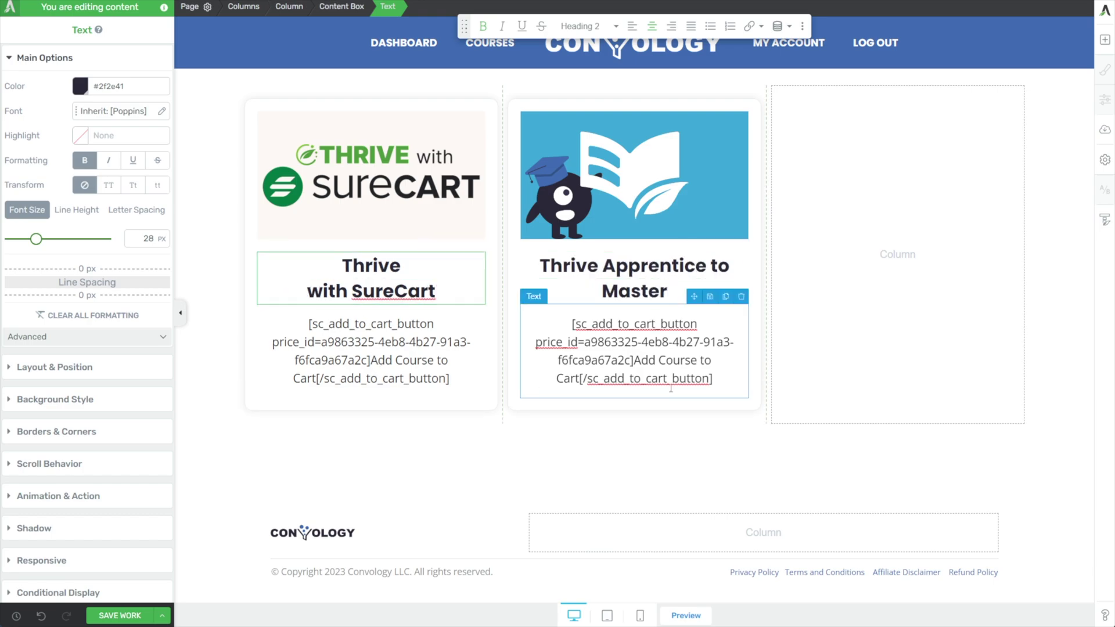
pyautogui.click(778, 107)
pyautogui.moveTo(716, 89); pyautogui.dragTo(917, 166)
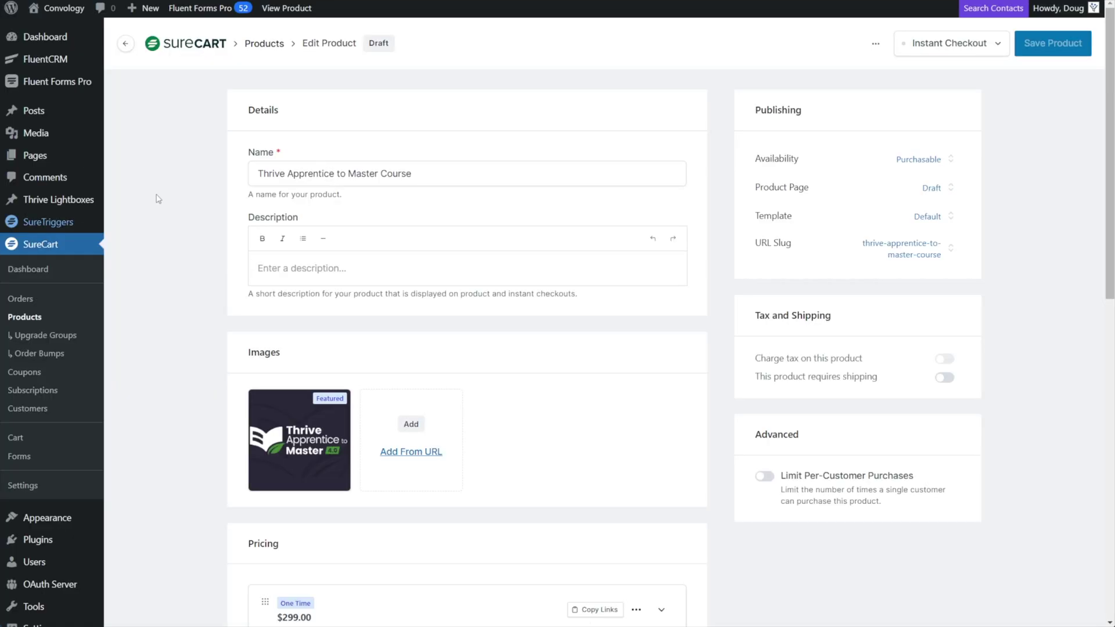
# Copy the add-to-cart shortcode for the $299 Thrive Apprentice to Master price from Links and Shortcodes
pyautogui.scroll(-2, 215, 242)
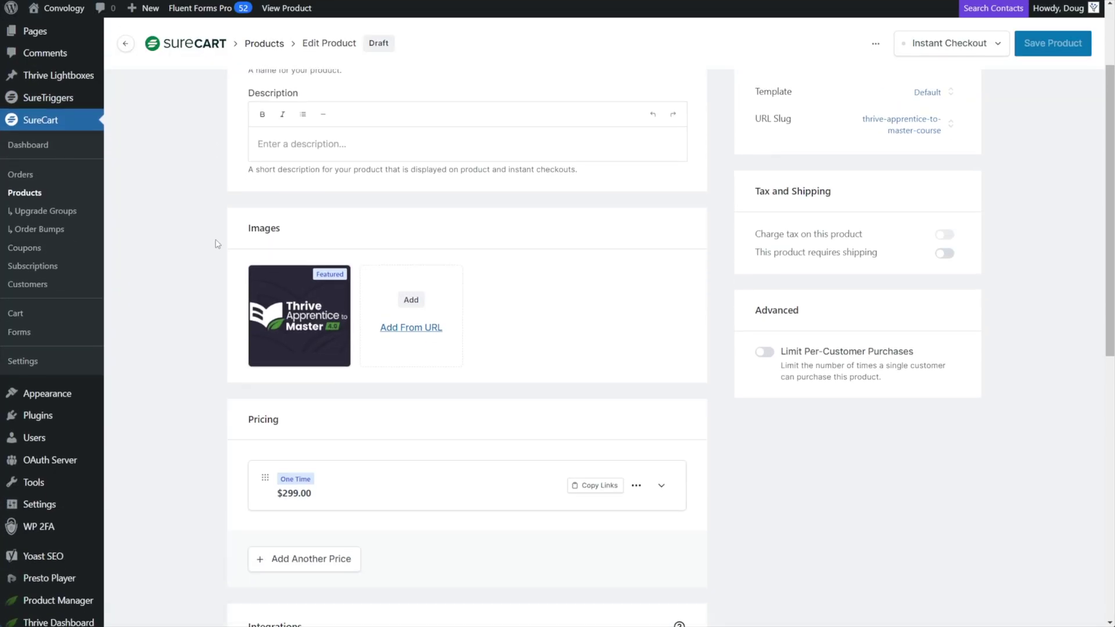
pyautogui.scroll(-4, 215, 242)
pyautogui.click(598, 284)
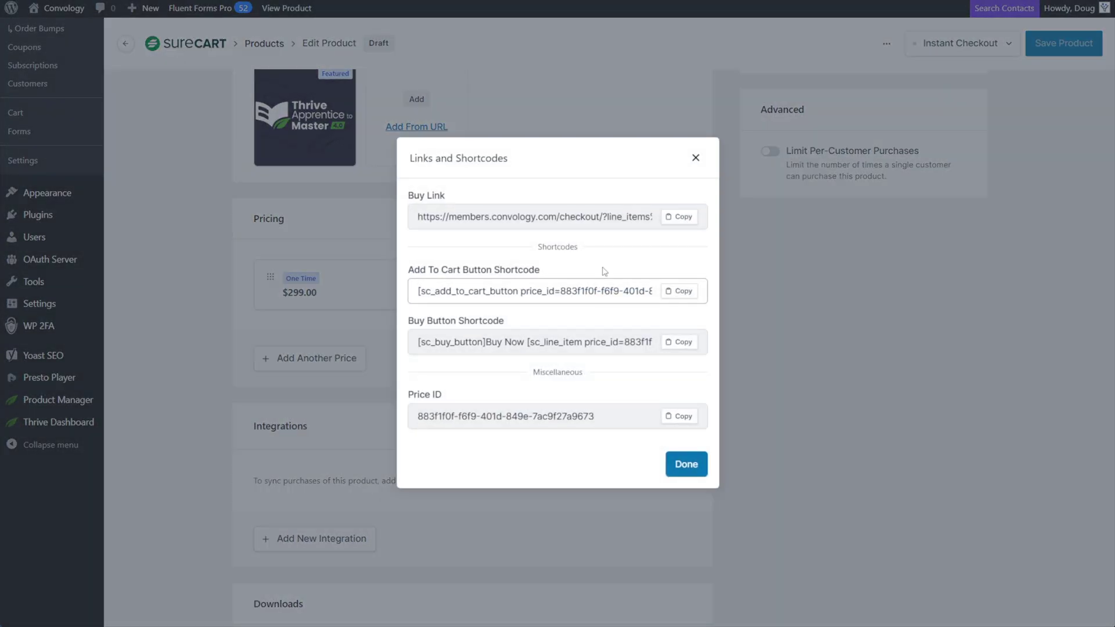
pyautogui.click(687, 298)
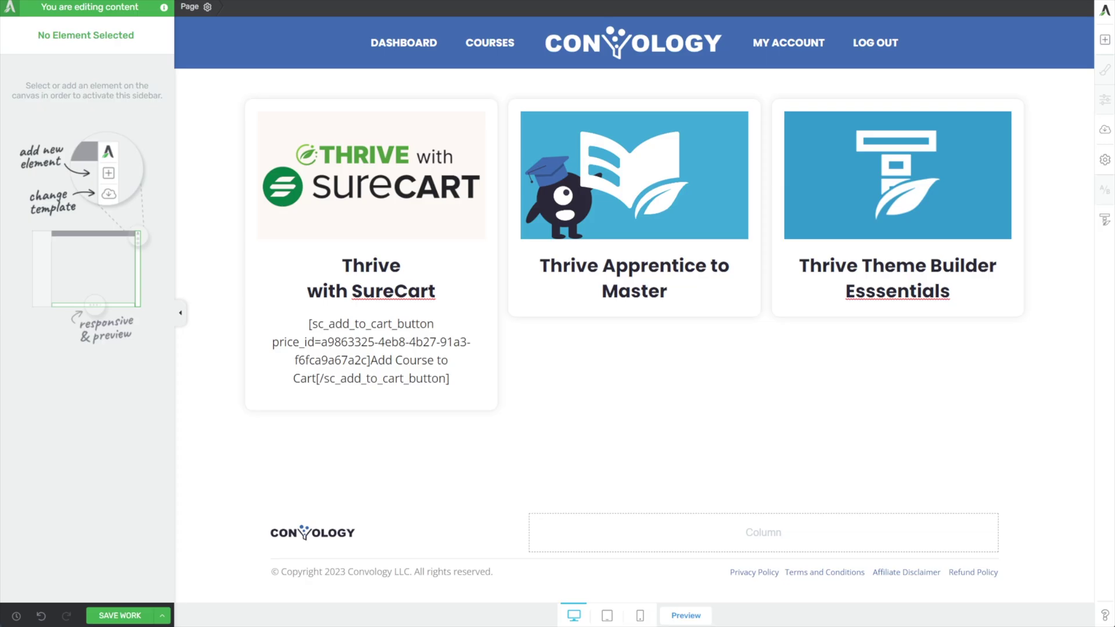
# Add a Text element to the middle card containing the Apprentice add-to-cart shortcode
pyautogui.click(1101, 41)
pyautogui.moveTo(961, 137); pyautogui.dragTo(645, 341)
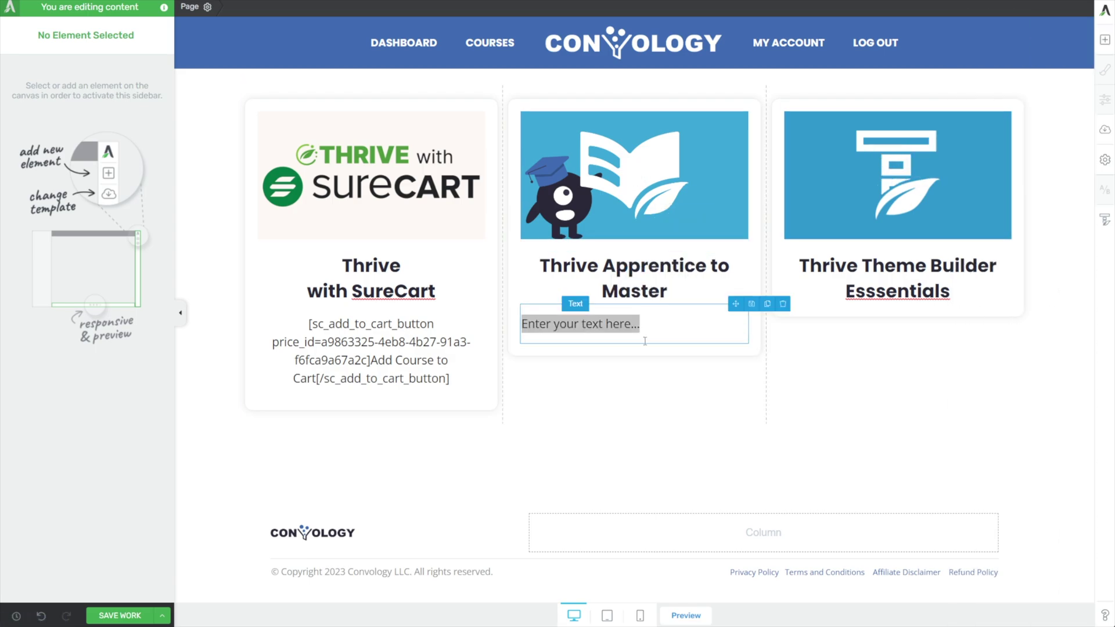
pyautogui.hotkey('ctrl', 'v')
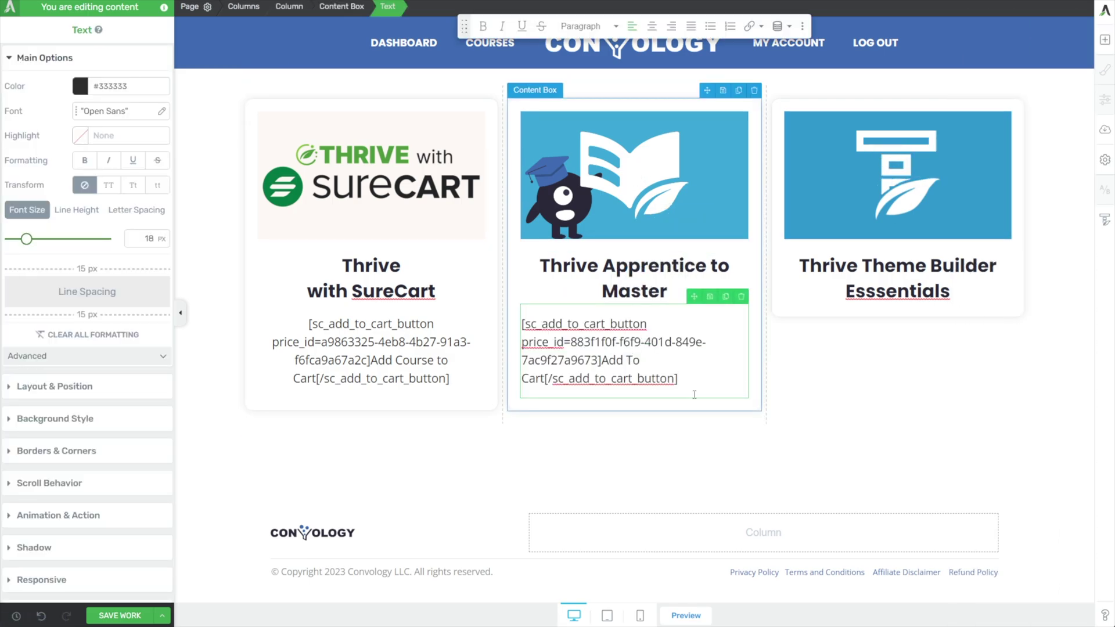
pyautogui.click(648, 475)
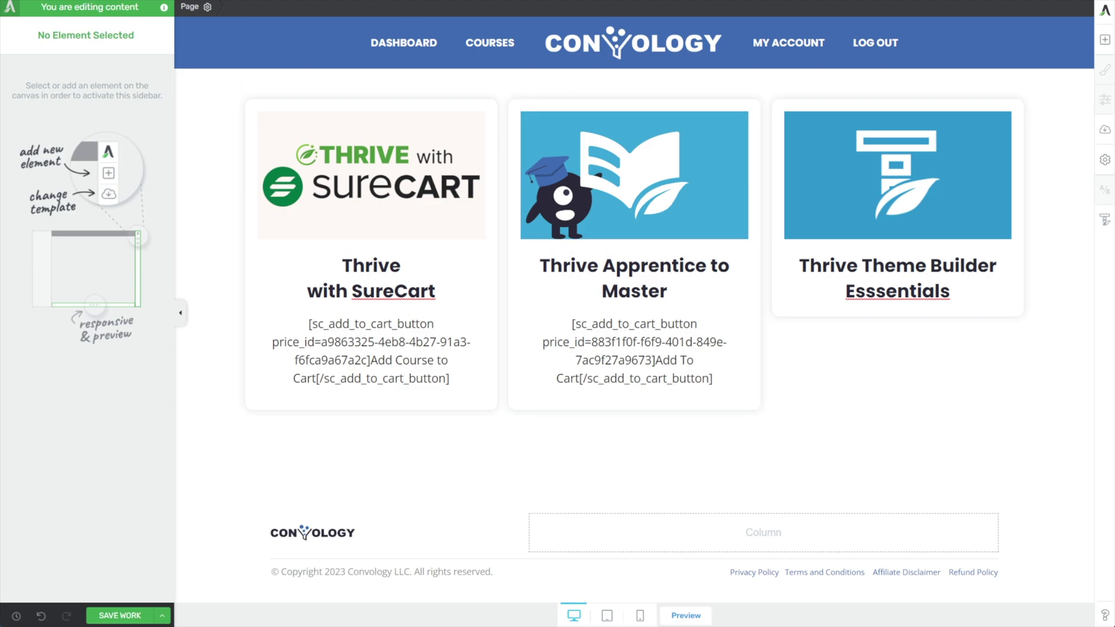
# Copy the $199 Essentials buy-button shortcode and place a Text element under the third card's heading
pyautogui.hotkey('ctrl', 'Tab')
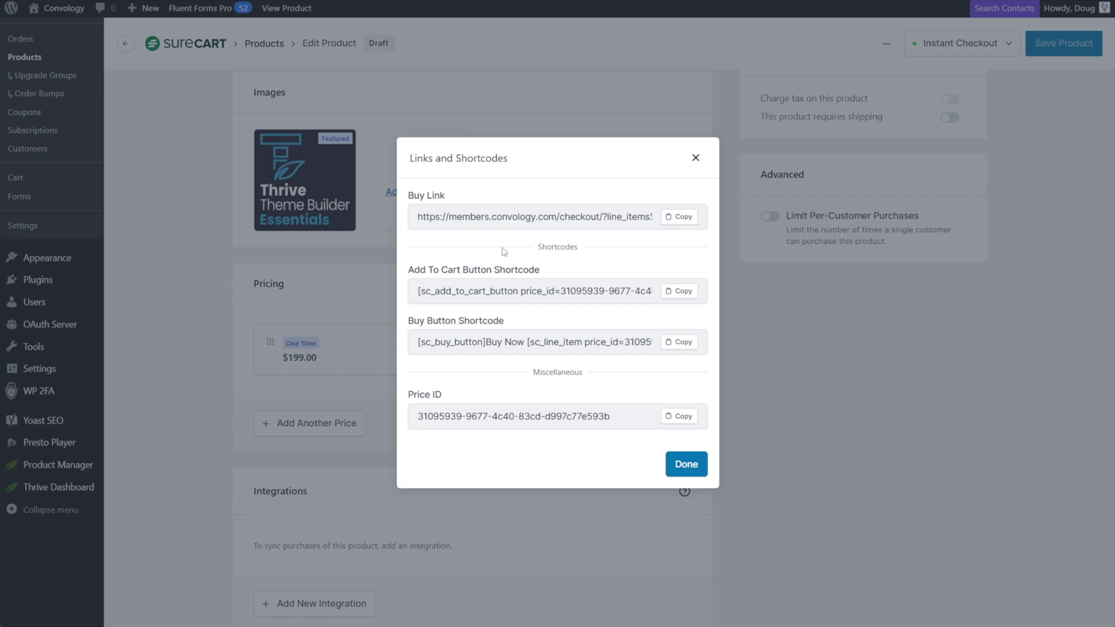
pyautogui.click(673, 347)
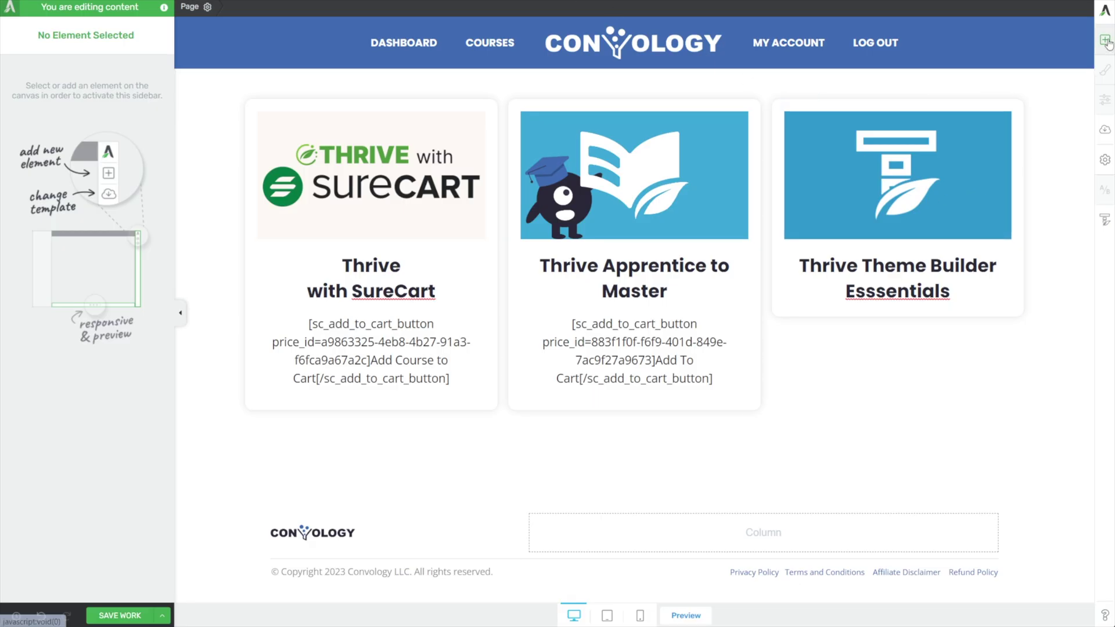
pyautogui.click(1106, 40)
pyautogui.moveTo(986, 147); pyautogui.dragTo(912, 301)
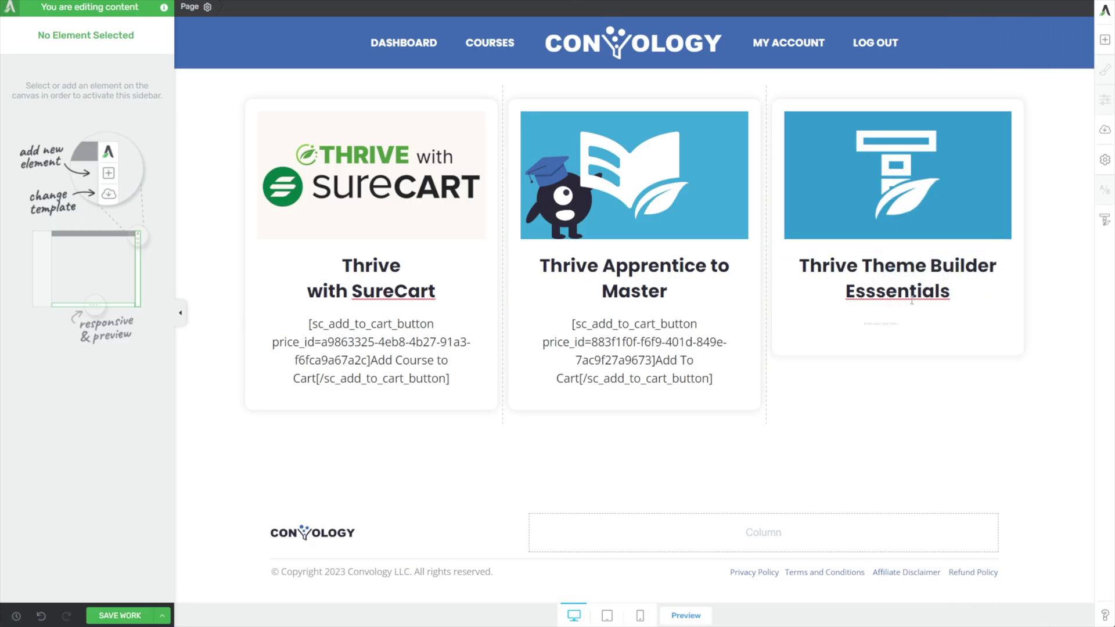
# Paste the buy-button shortcode, relabel it 'Buy the Course', and save the page
pyautogui.hotkey('ctrl', 'v')
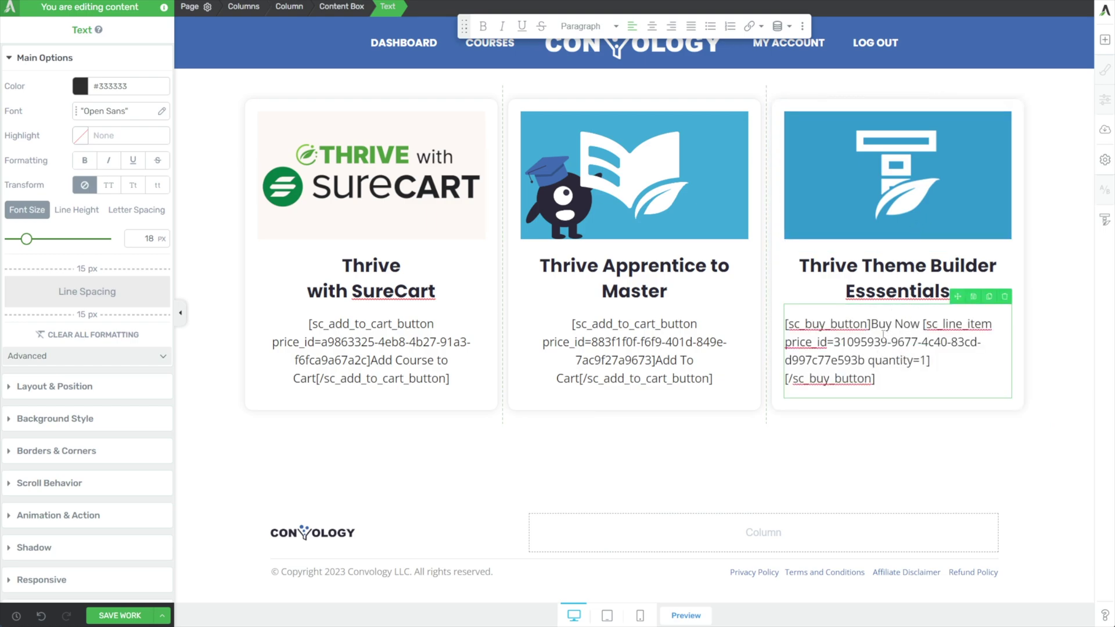
pyautogui.moveTo(872, 324); pyautogui.dragTo(920, 322)
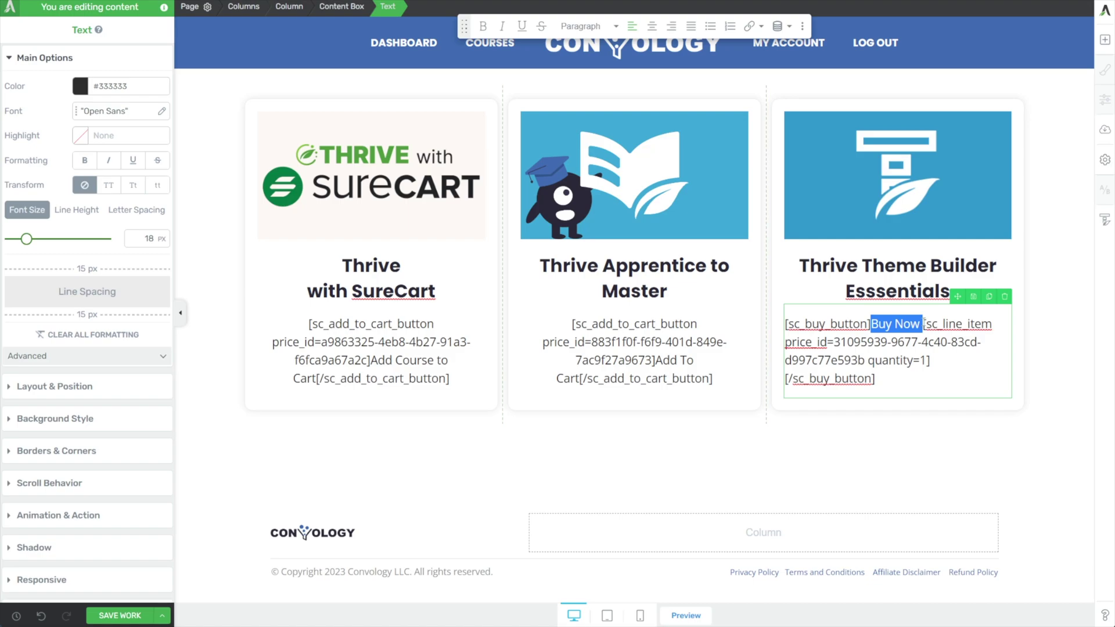
pyautogui.write('Buy the Course')
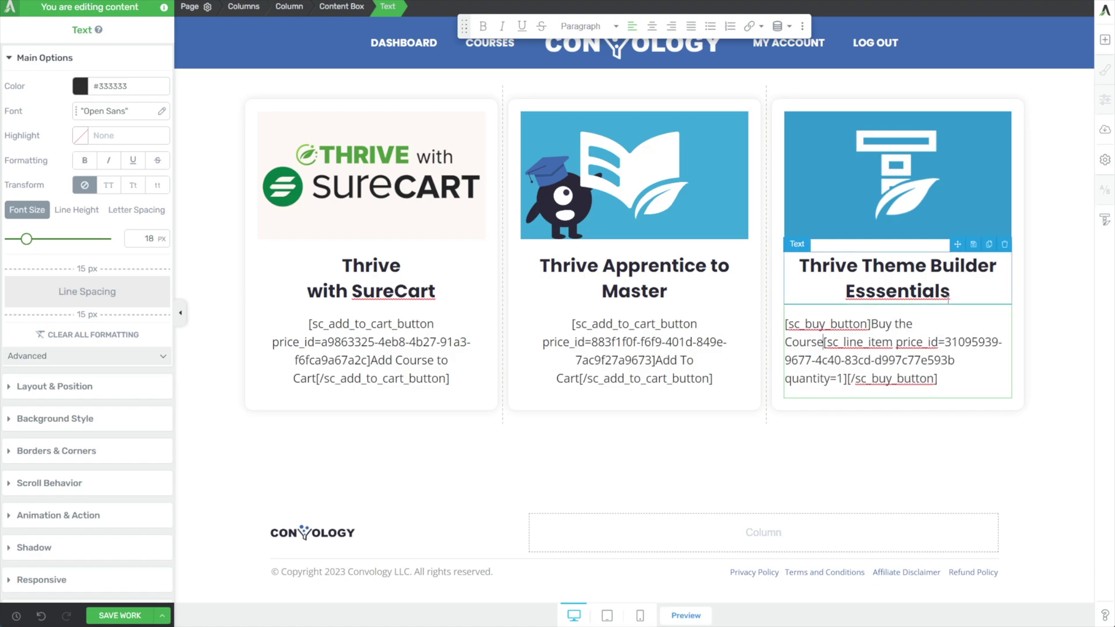
pyautogui.doubleClick(840, 378)
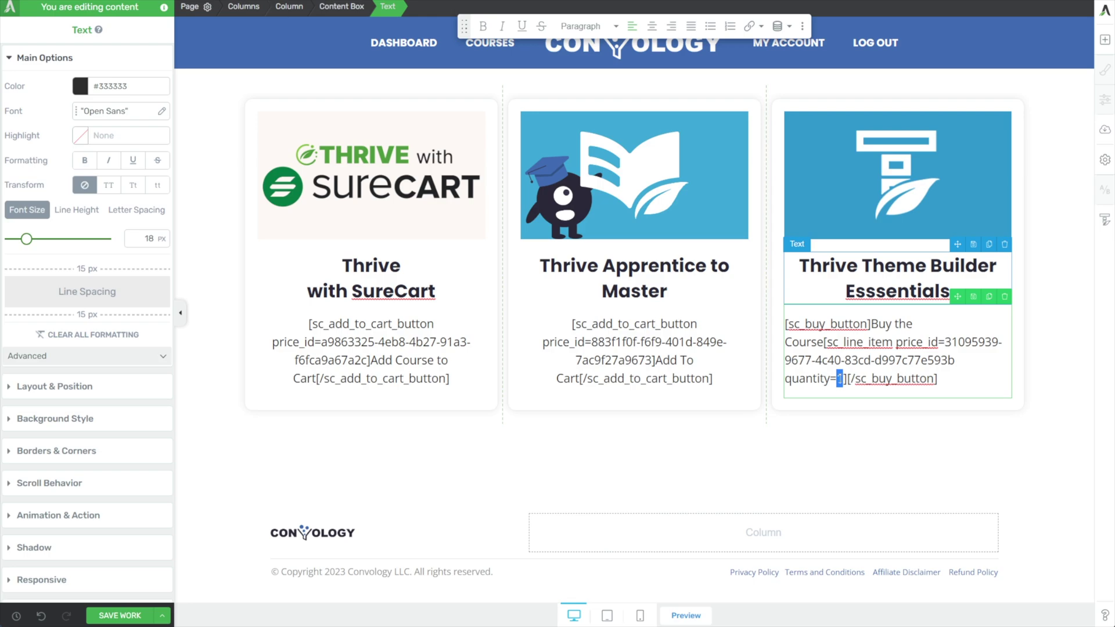
pyautogui.click(802, 490)
pyautogui.hotkey('ctrl', 's')
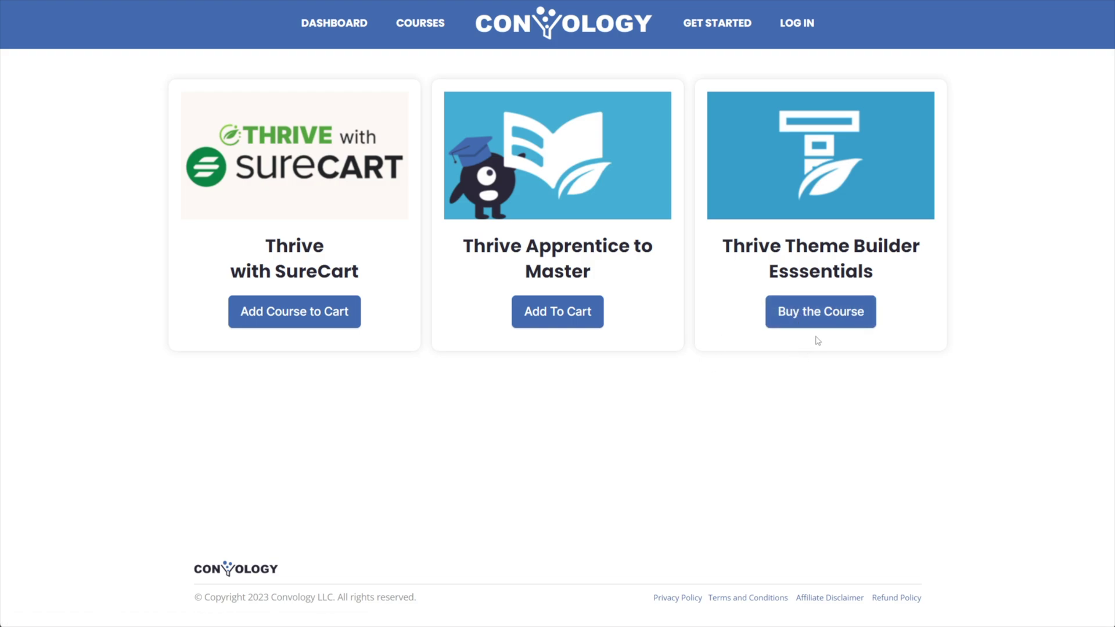
pyautogui.click(814, 319)
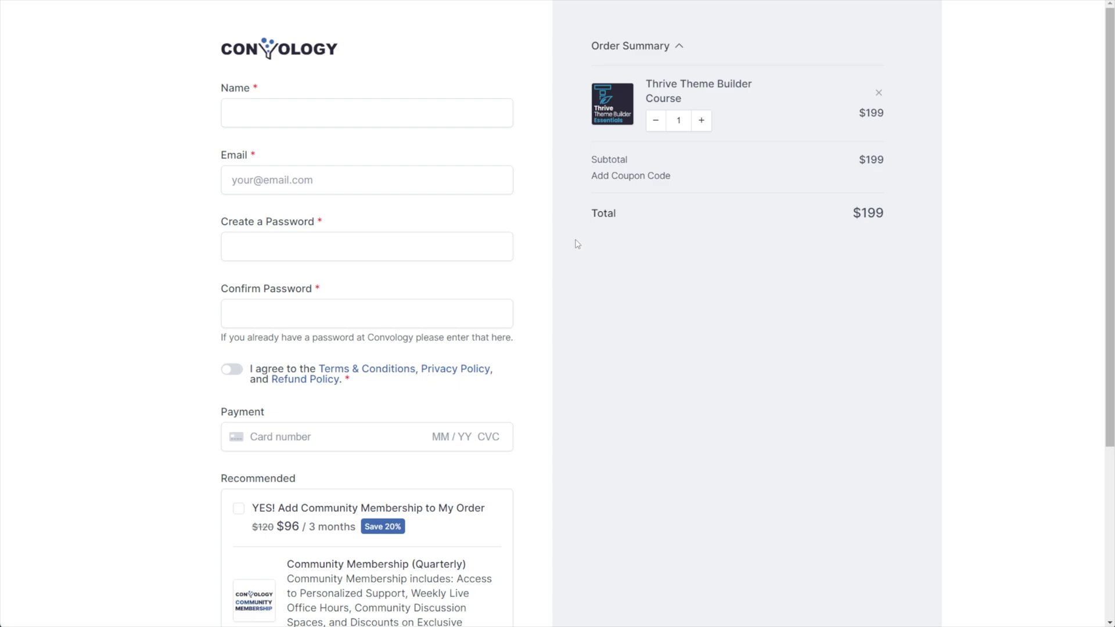
pyautogui.scroll(-2, 373, 288)
pyautogui.scroll(2, 373, 291)
pyautogui.hotkey('alt', 'Left')
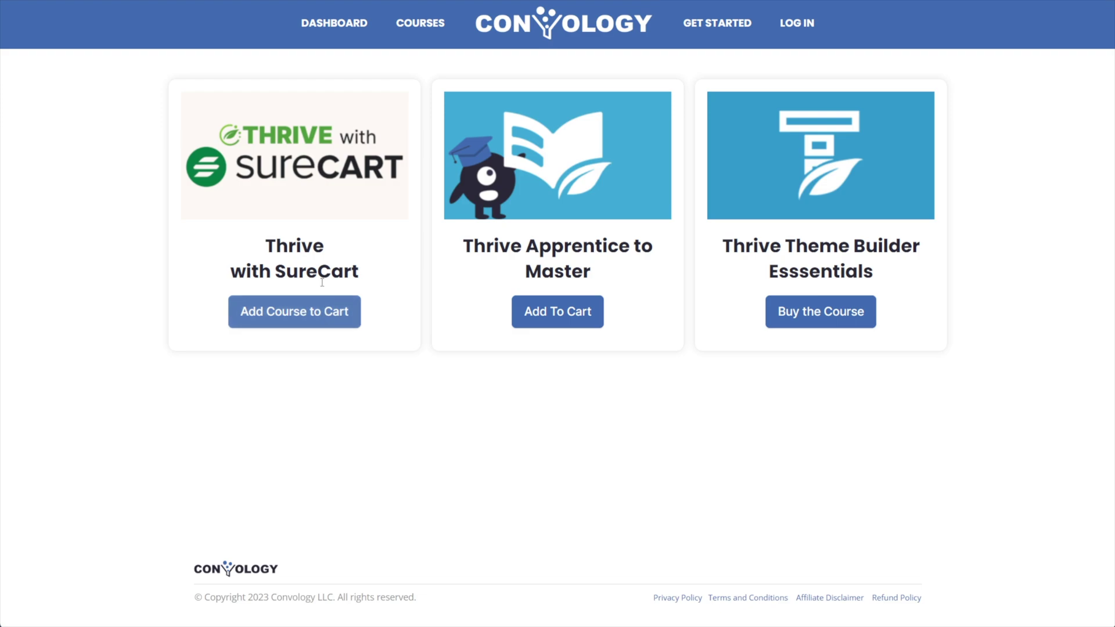
# Add Thrive with SureCart and Thrive Apprentice to Master to the cart, then go to checkout
pyautogui.click(315, 314)
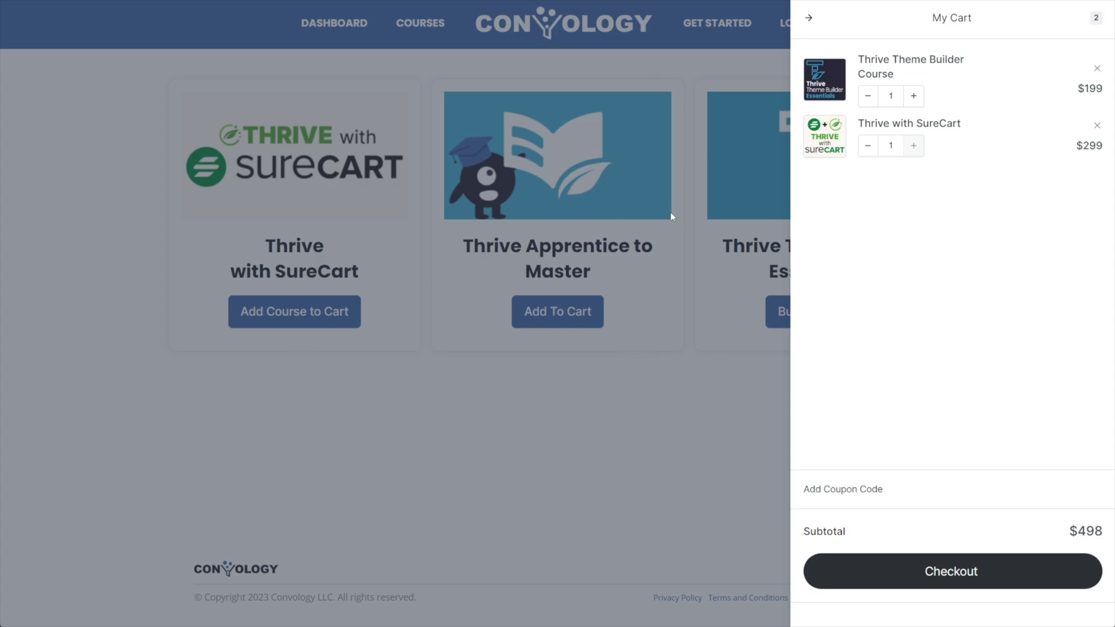
pyautogui.click(635, 406)
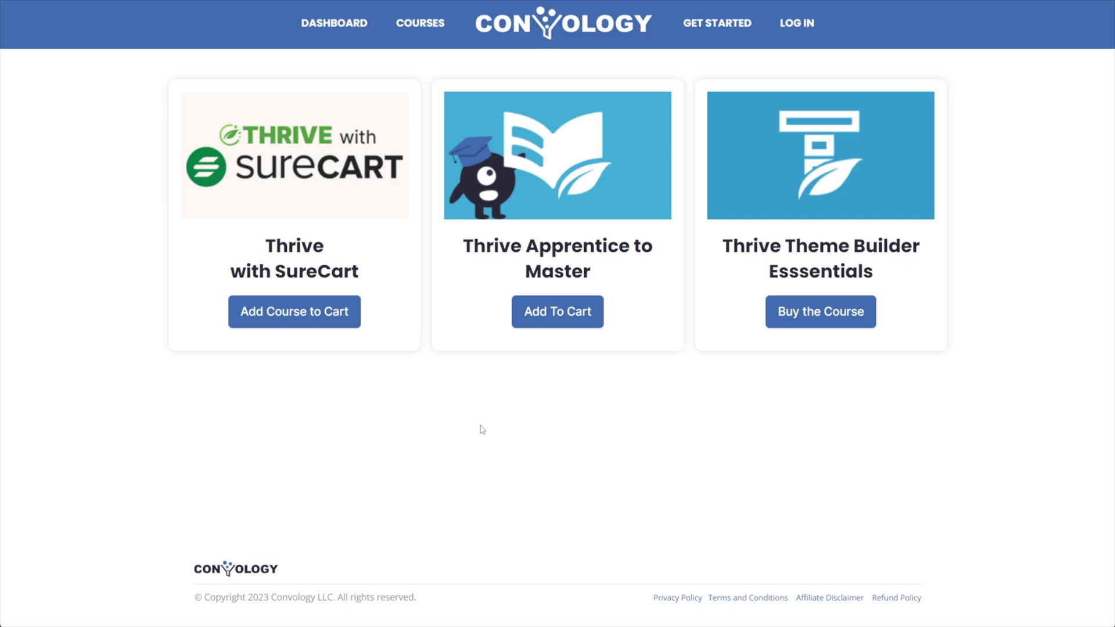
pyautogui.click(559, 314)
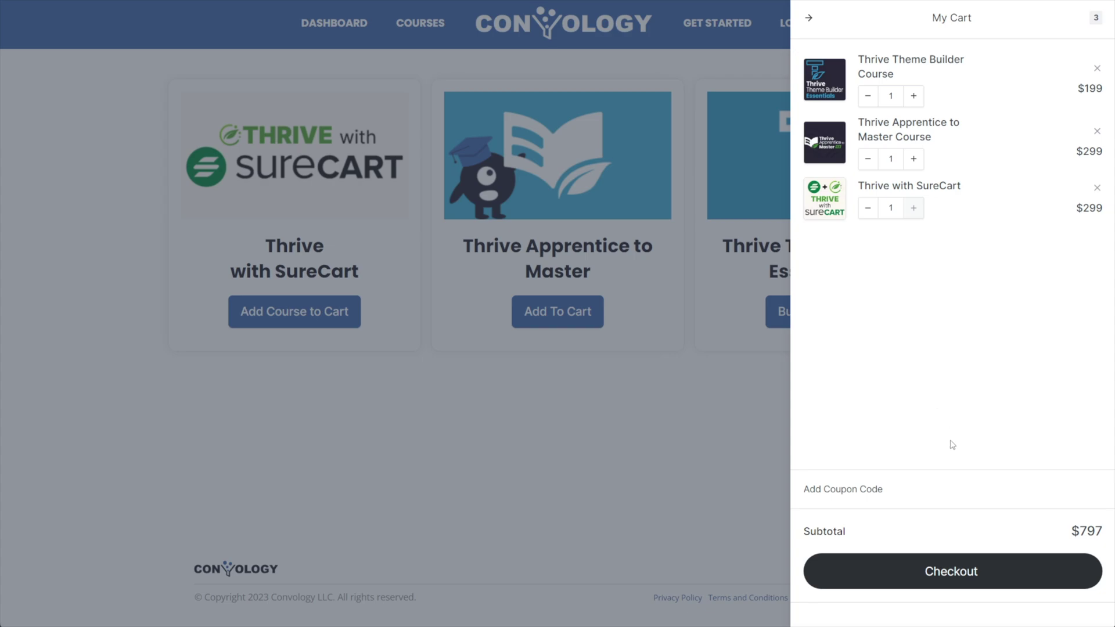
pyautogui.click(958, 576)
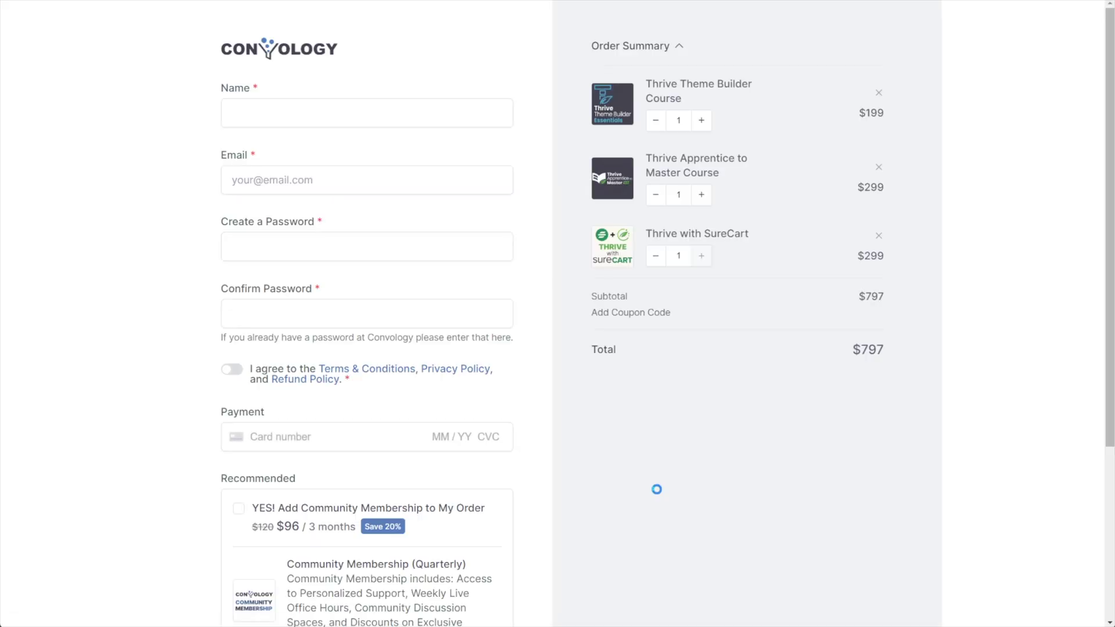